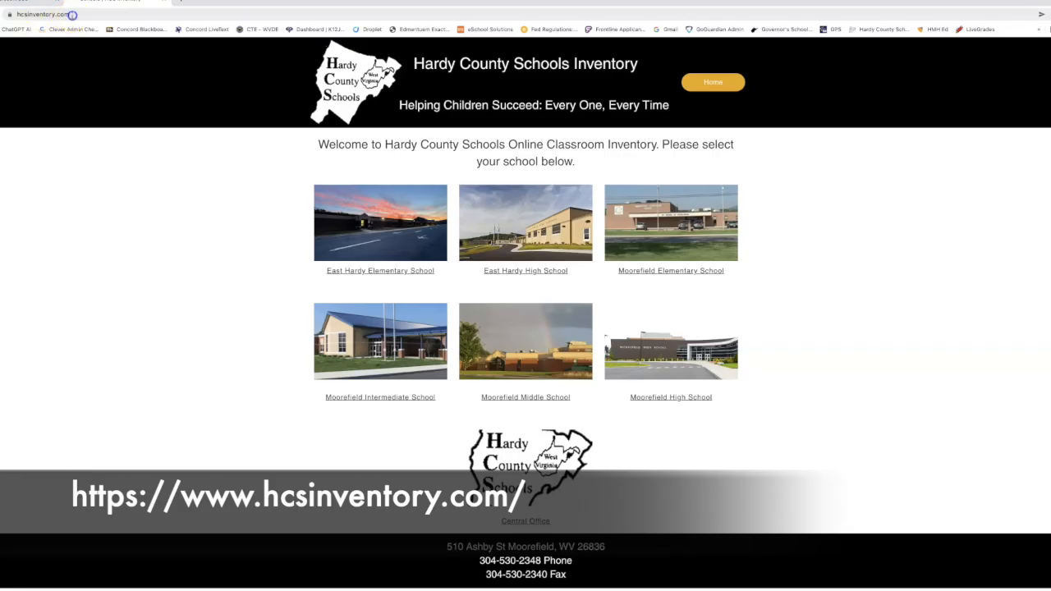
Open Moorefield High School's room list on hcsinventory.com, entering the guest area password.
left_click(47, 16)
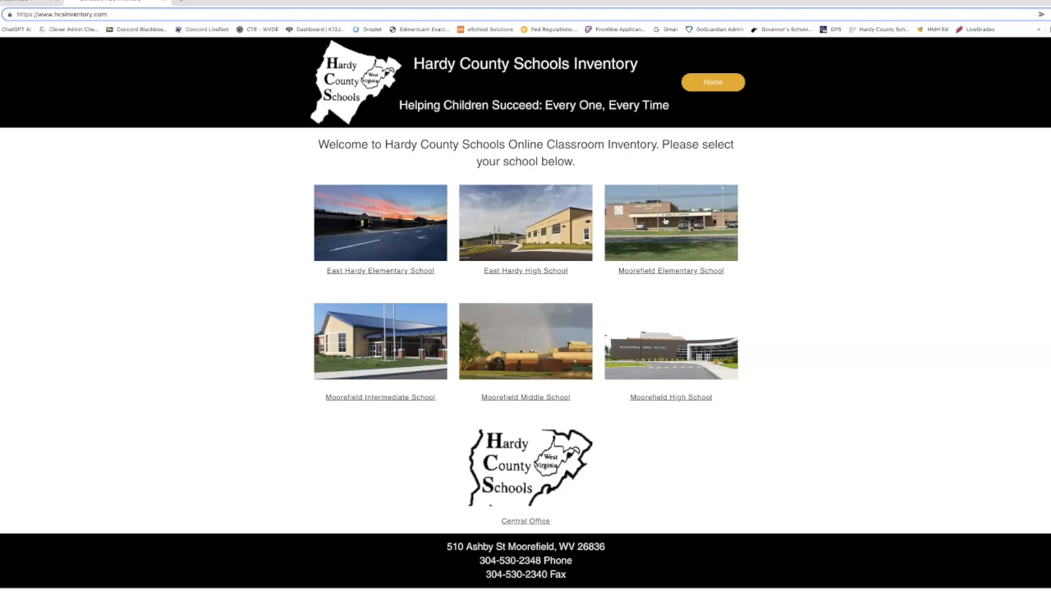
left_click(674, 400)
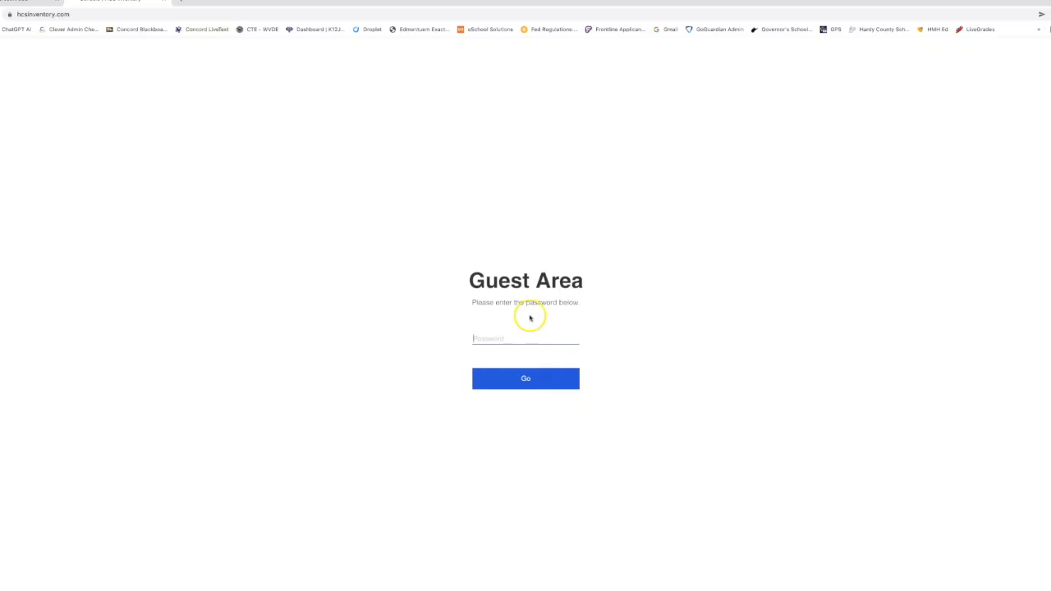
left_click(515, 337)
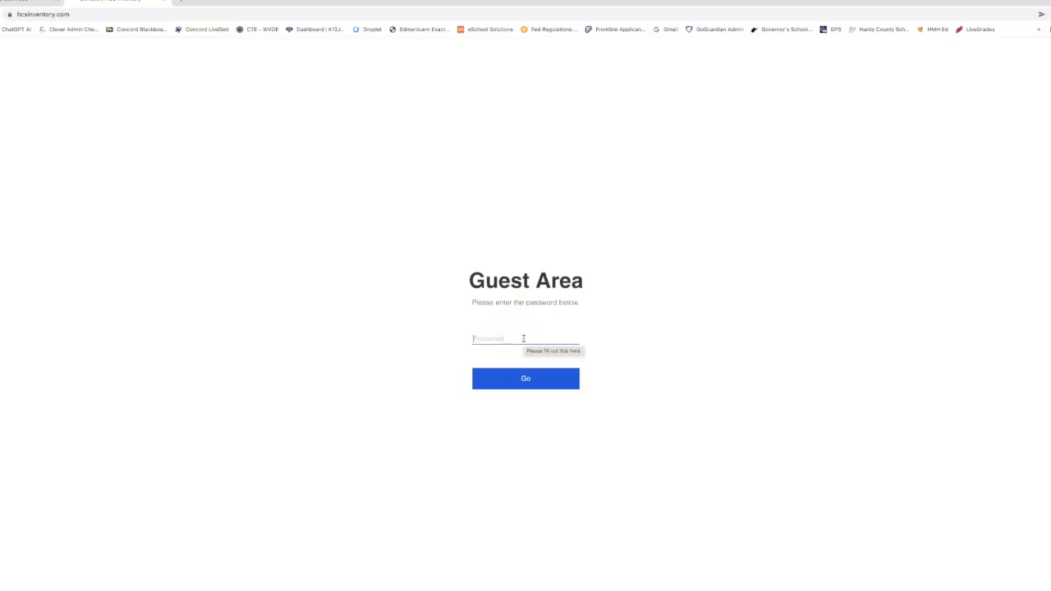
type("***")
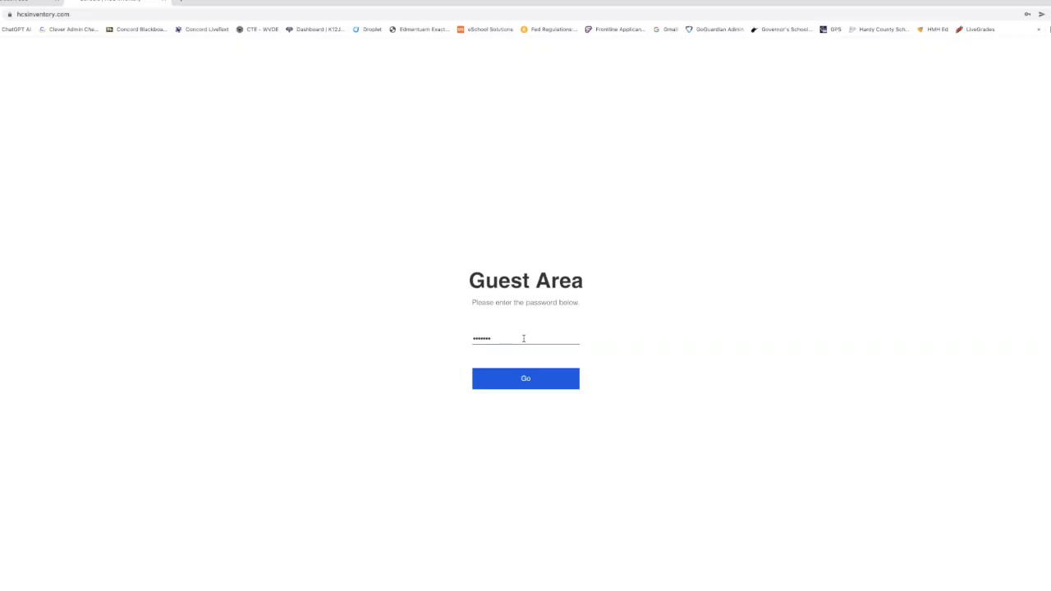
left_click(547, 381)
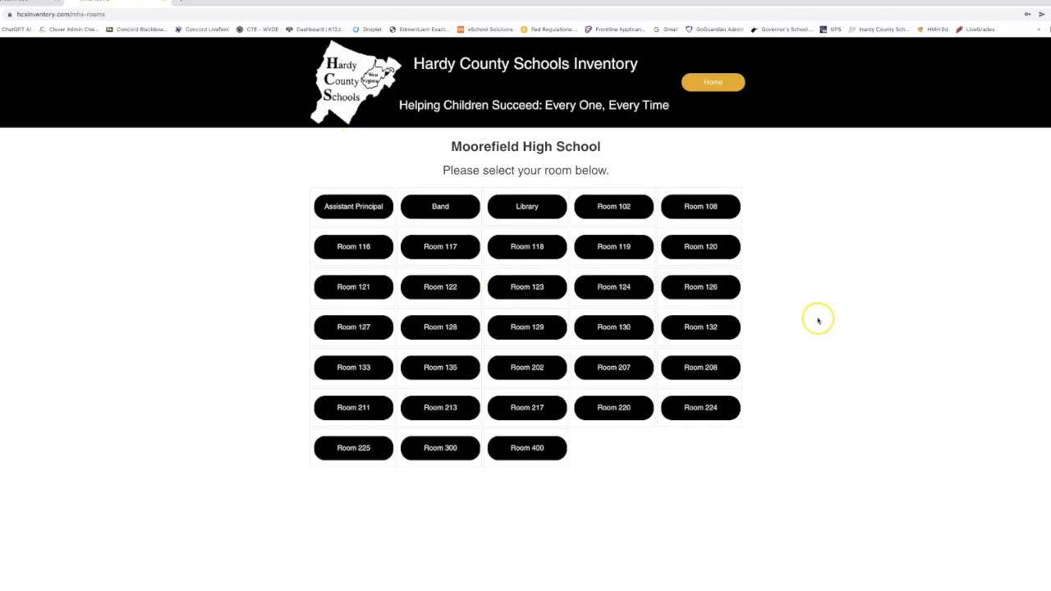
Open the Room 224 inventory page for Moorefield High School and look over its item table.
left_click_drag(436, 146, 619, 148)
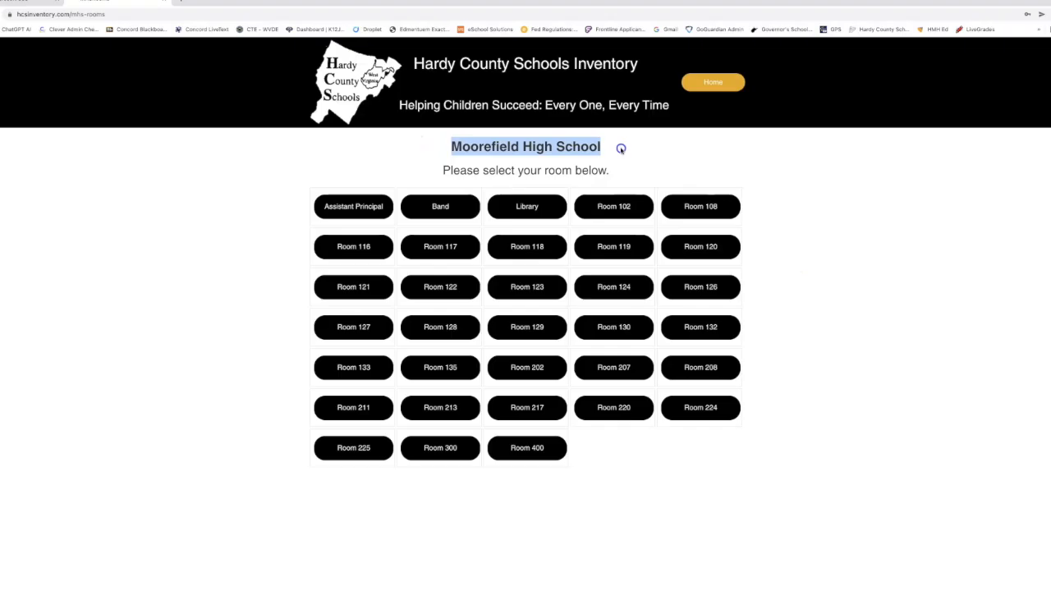
left_click(619, 148)
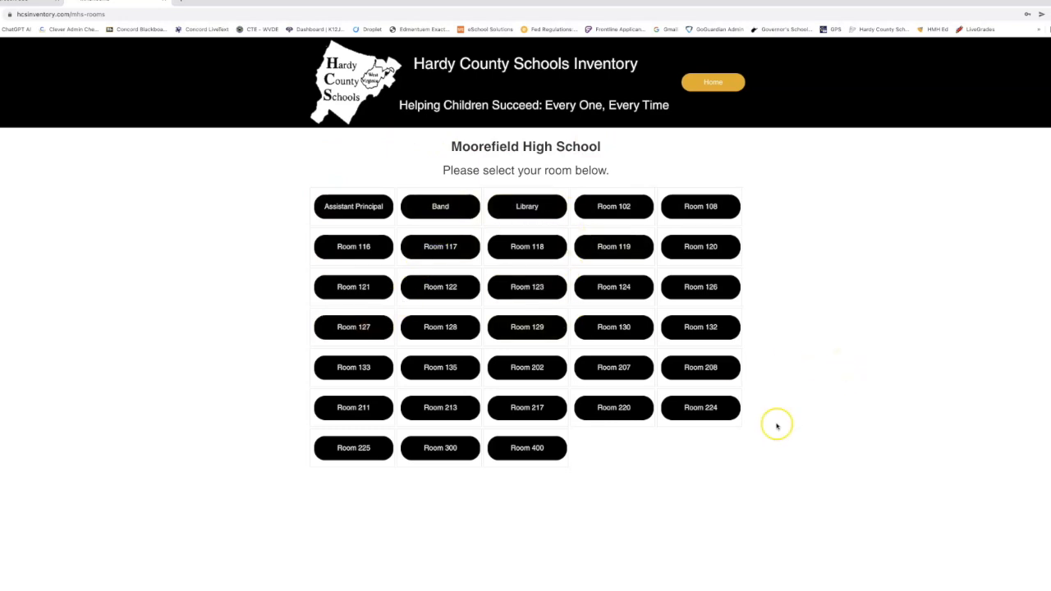
left_click(704, 409)
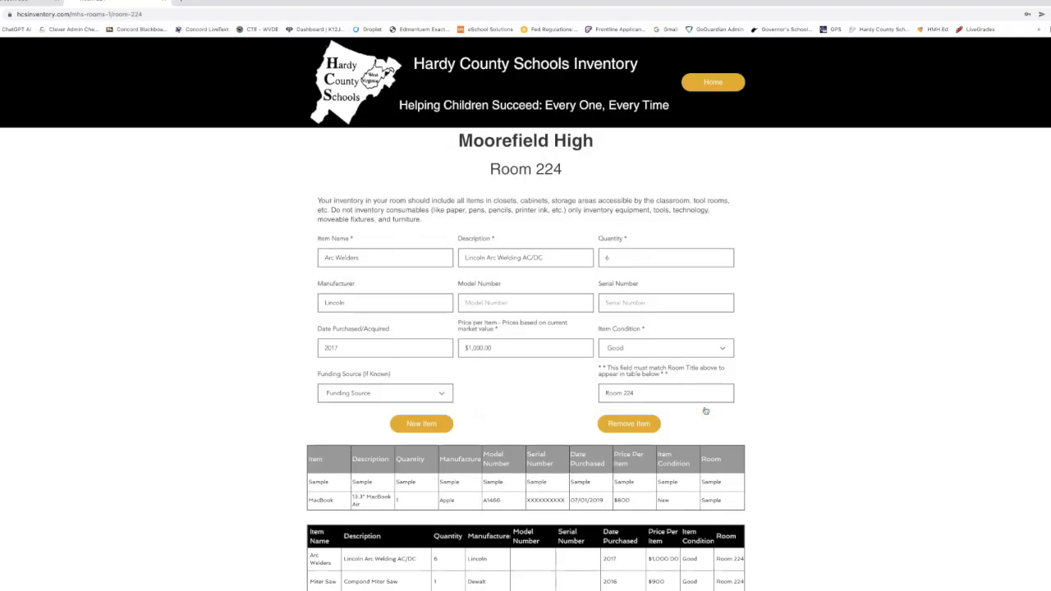
scroll(784, 399, "down", 3)
scroll(783, 399, "down", 4)
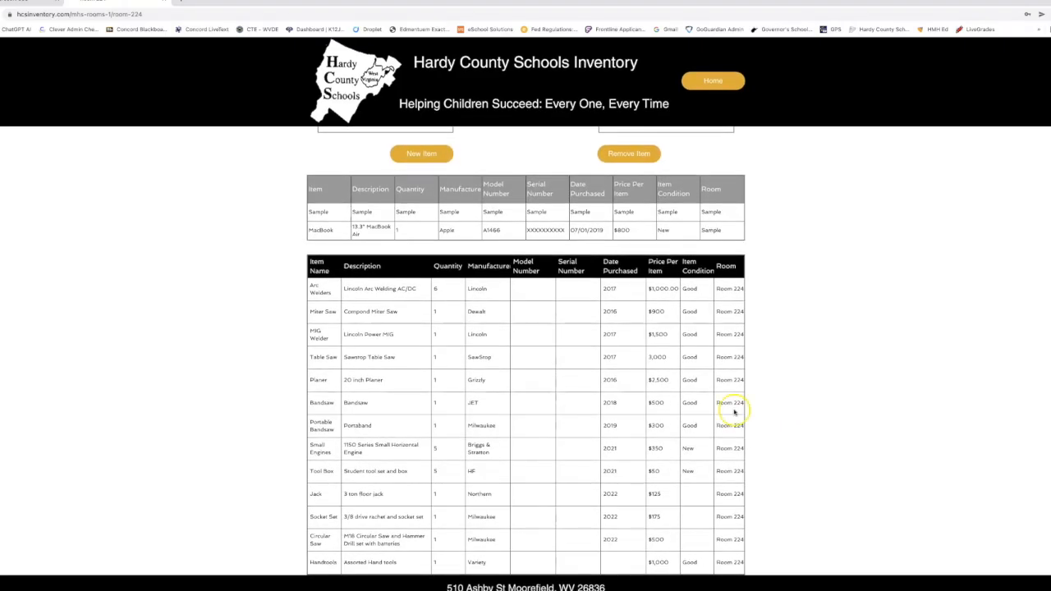
scroll(534, 441, "up", 2)
scroll(537, 444, "up", 5)
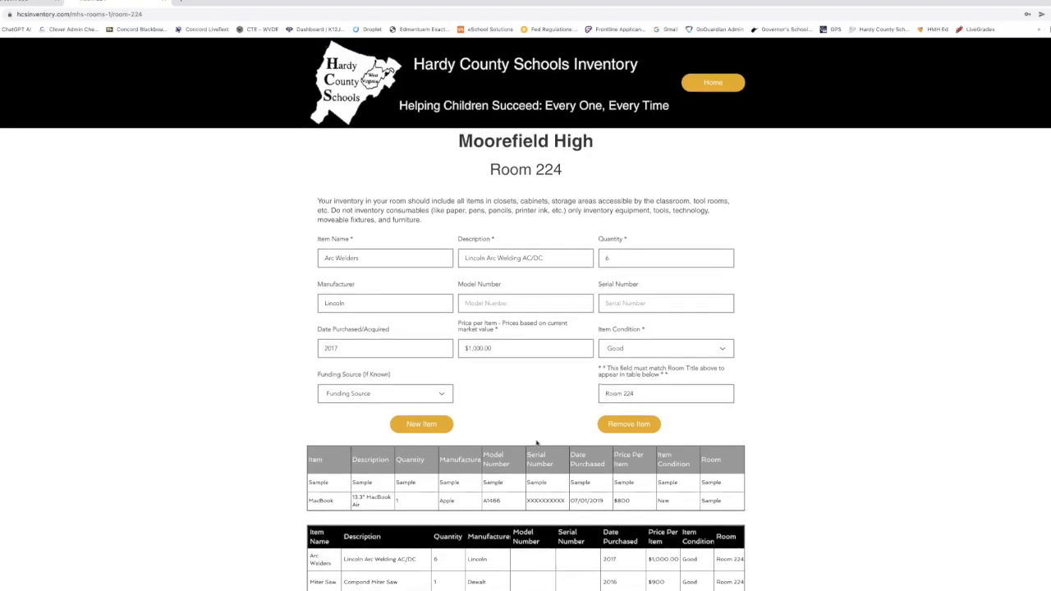
Review the Arc Welders, Miter Saw and MIG Welder entries by loading each one into the item form.
left_click(364, 289)
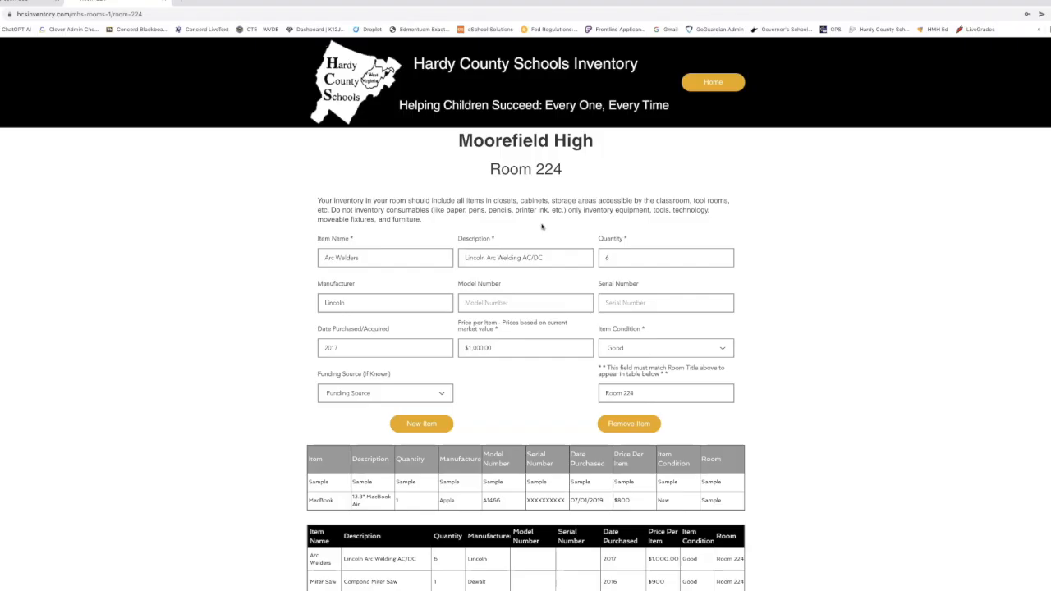
scroll(542, 226, "down", 2)
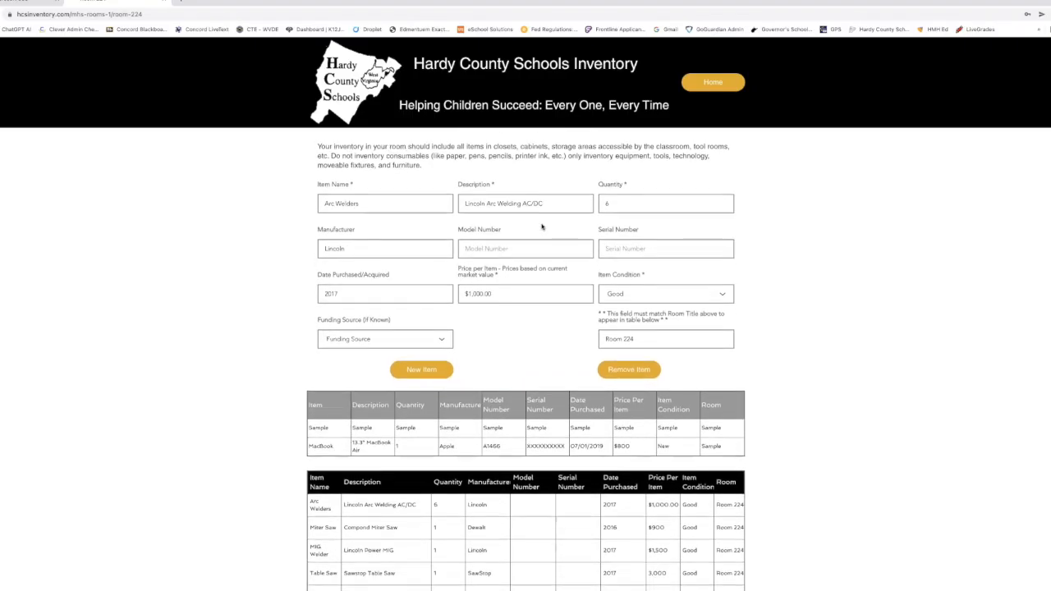
left_click(328, 494)
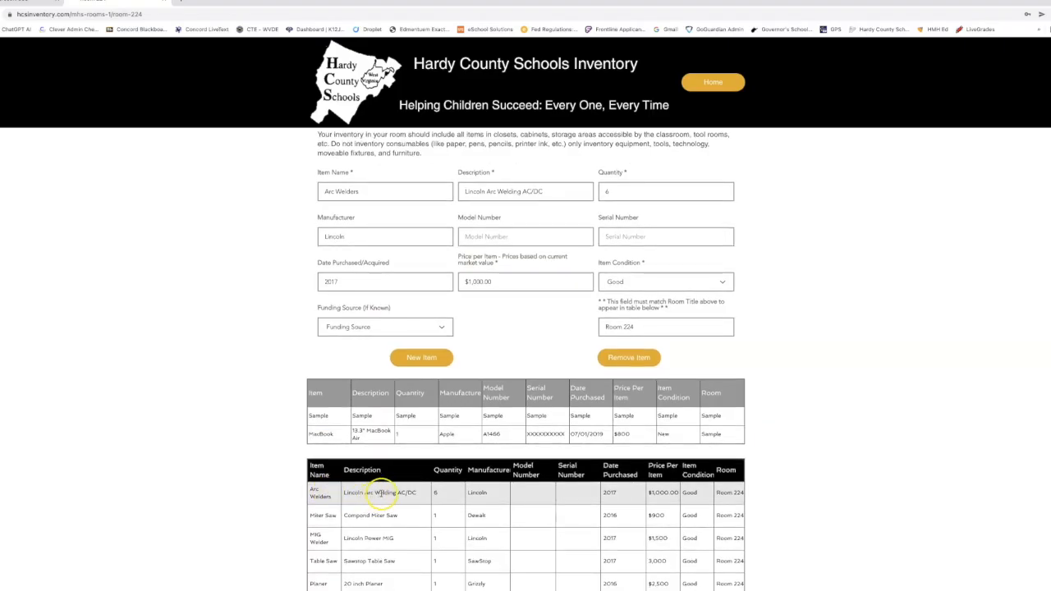
left_click_drag(348, 493, 434, 494)
left_click(329, 493)
left_click(436, 495)
left_click(496, 495)
left_click(388, 514)
left_click(393, 536)
scroll(403, 517, "down", 1)
scroll(409, 503, "up", 1)
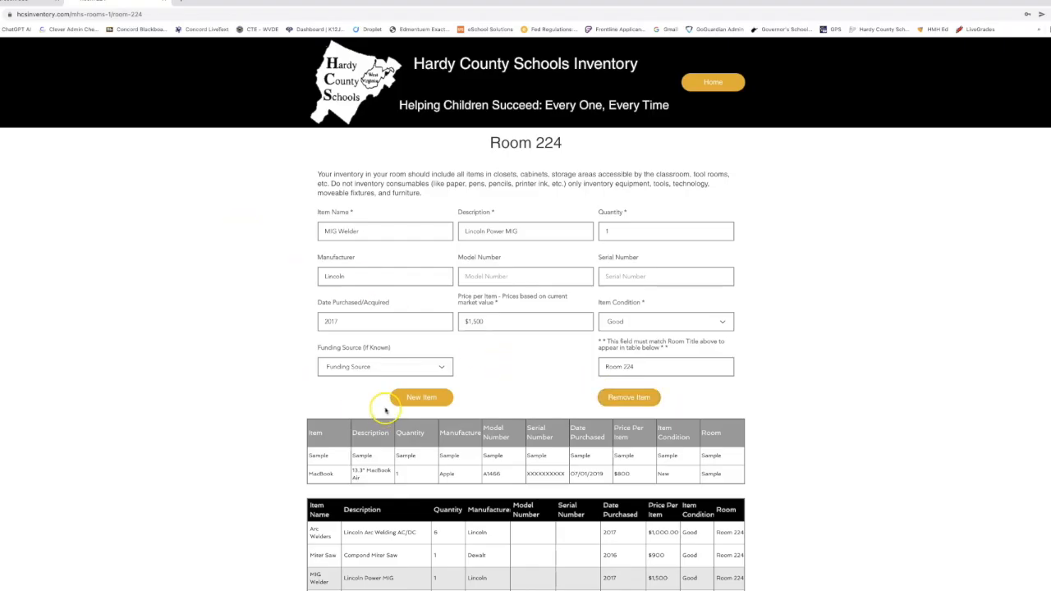
Start a new item named "Sample Entry" with the description "Sample Entry for video" and a quantity of 1.
left_click(418, 398)
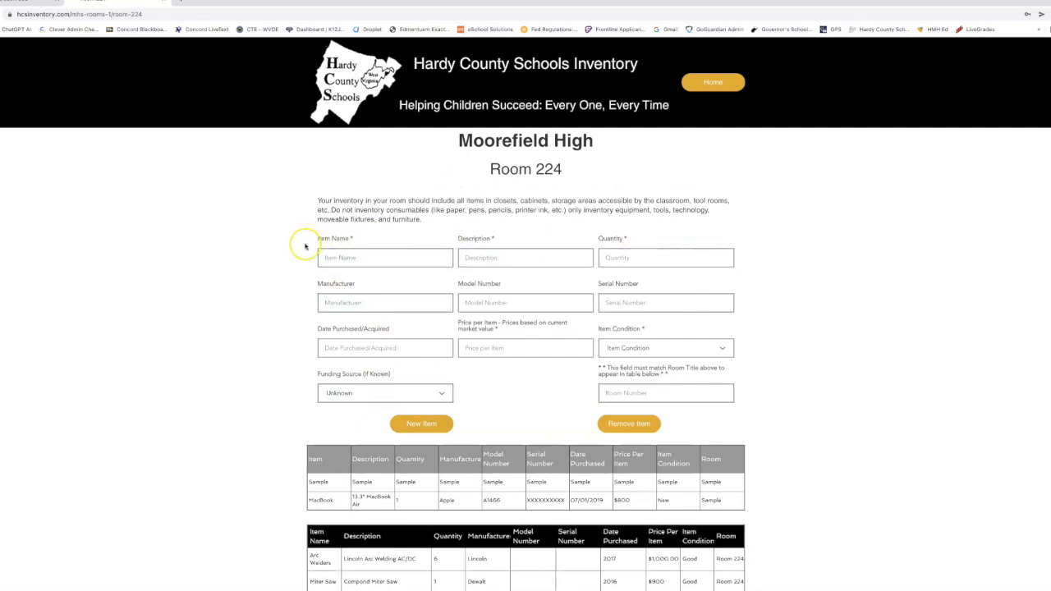
left_click_drag(356, 240, 317, 238)
left_click_drag(498, 239, 458, 240)
left_click_drag(629, 238, 604, 240)
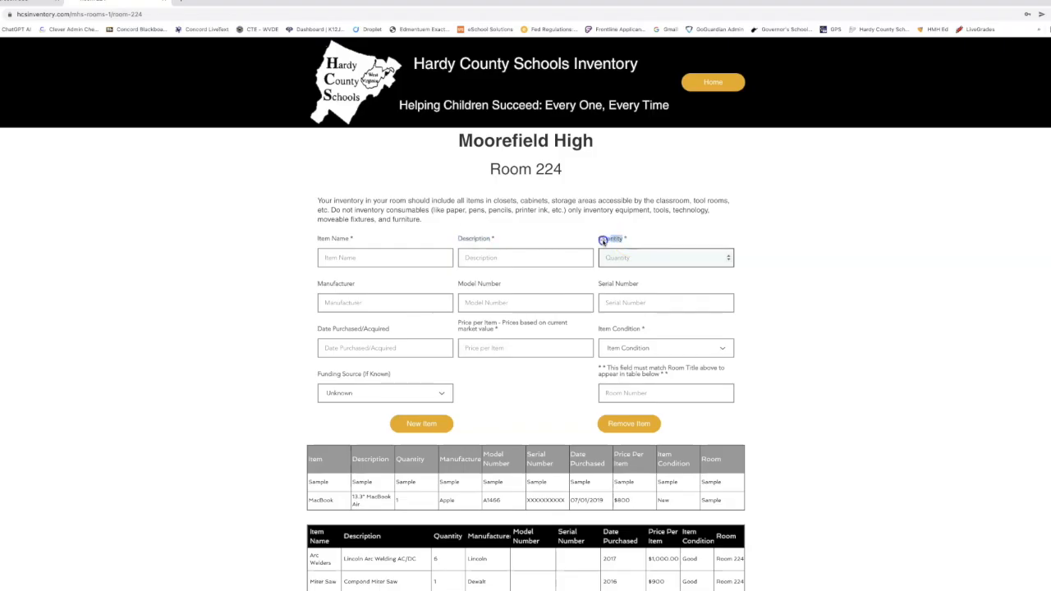
left_click(395, 258)
type("Sample Entry")
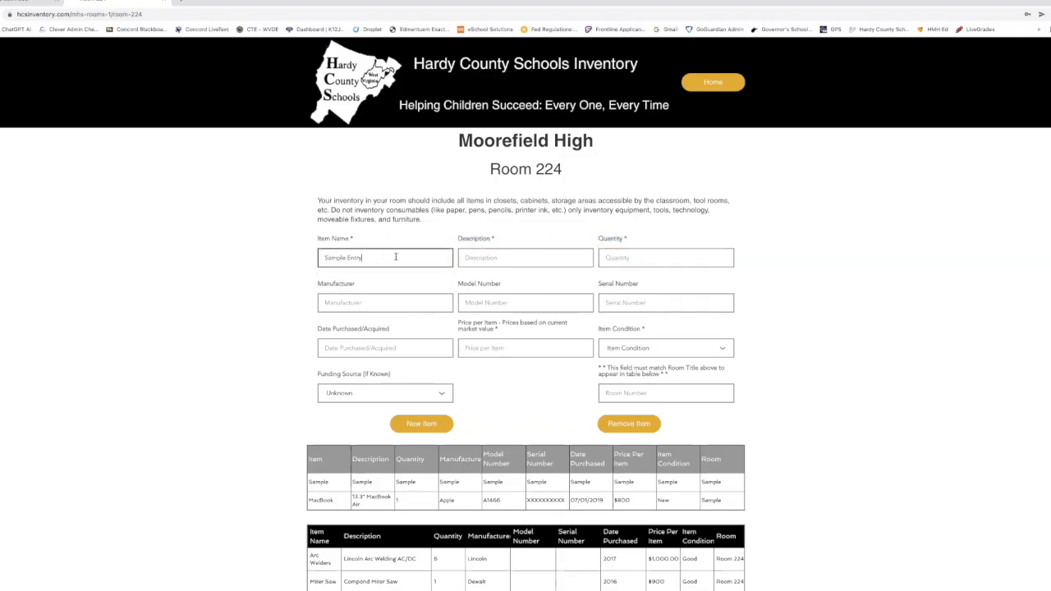
left_click(488, 253)
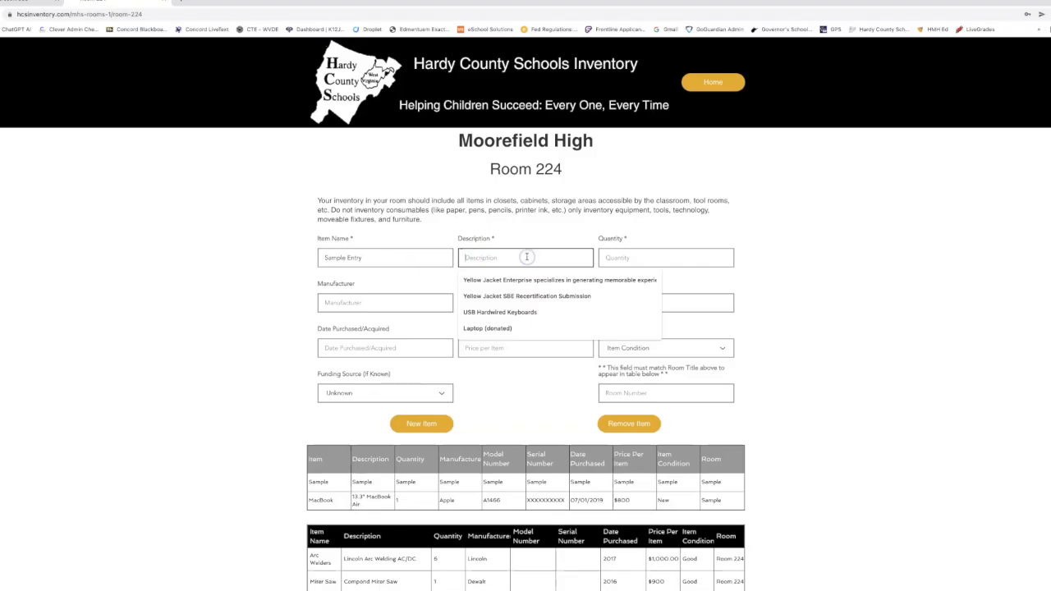
type("Sample Entry for video")
left_click(638, 258)
type("1")
Examine the manufacturer, model number, serial number, purchase date and price fields of the new item.
left_click(404, 304)
left_click(519, 303)
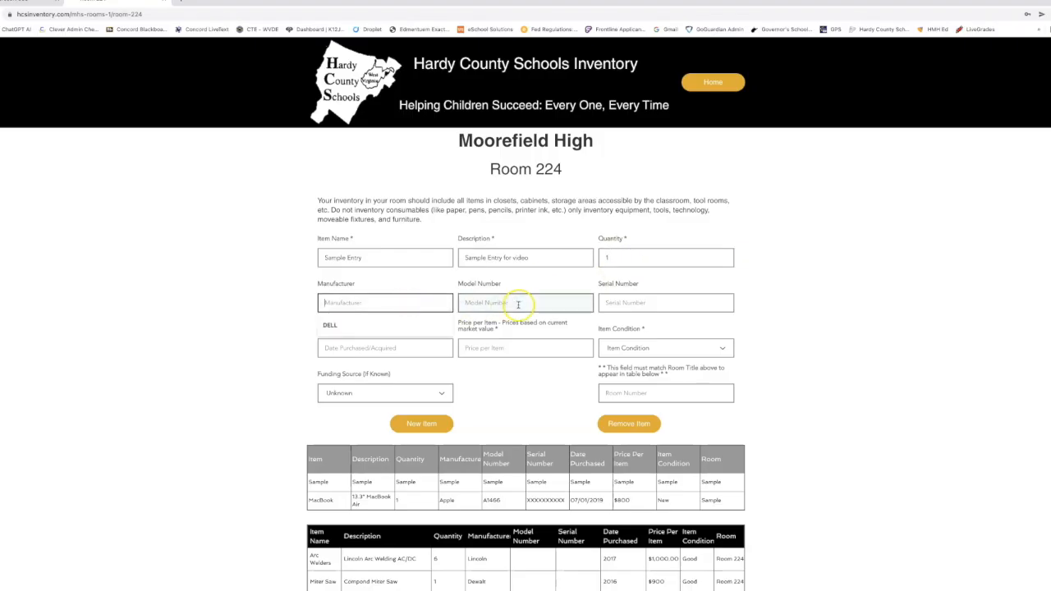
left_click(626, 303)
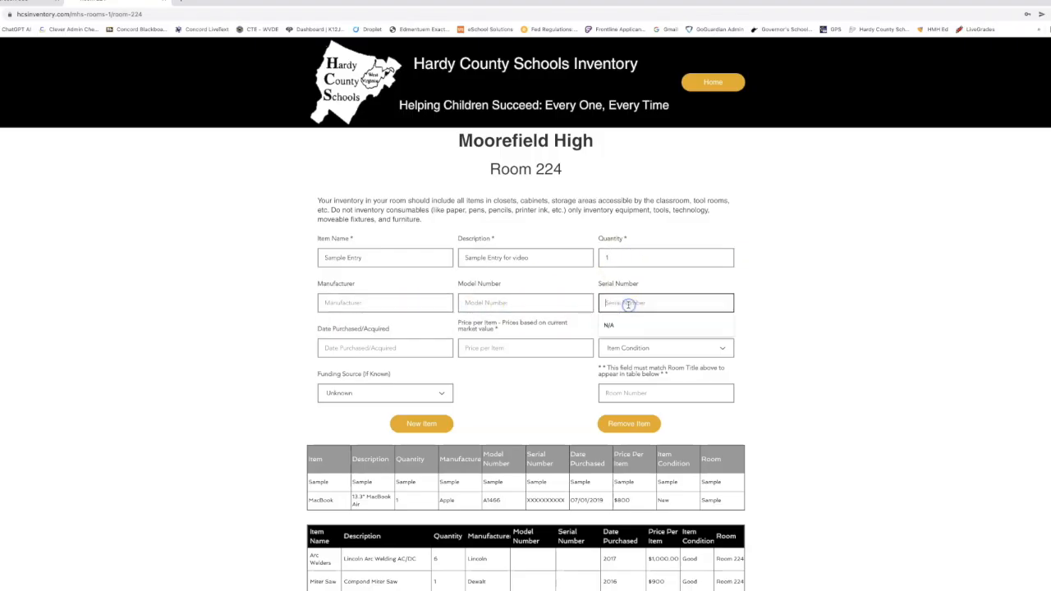
left_click(366, 348)
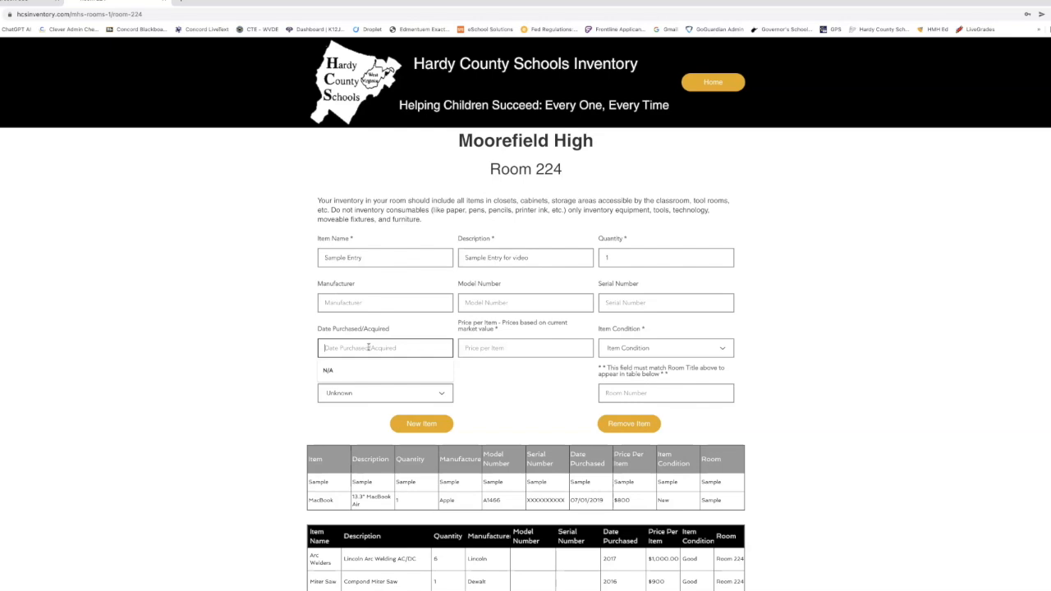
left_click(515, 347)
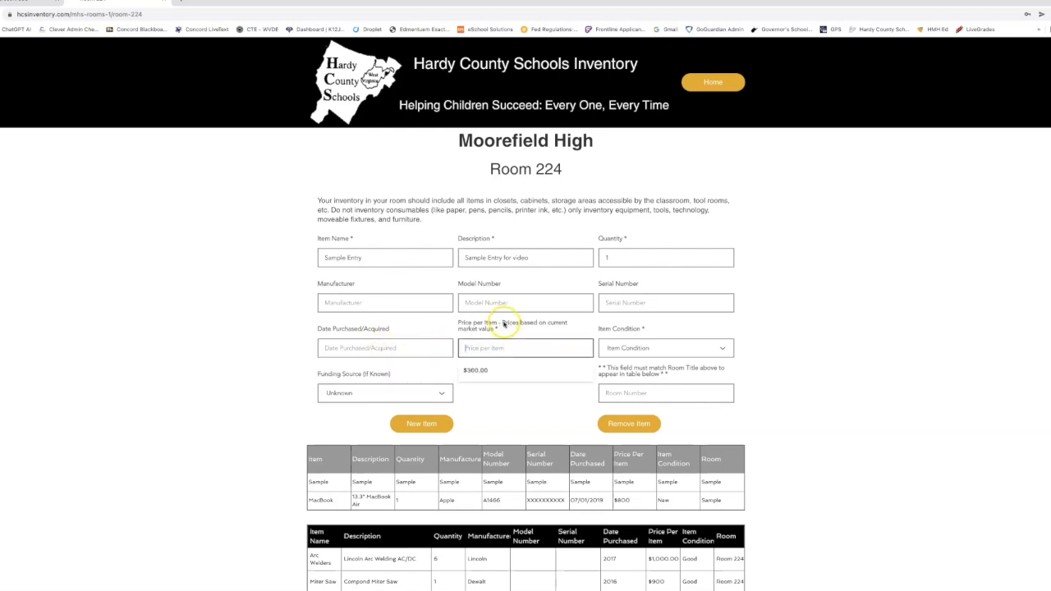
left_click_drag(503, 323, 506, 328)
left_click(503, 328)
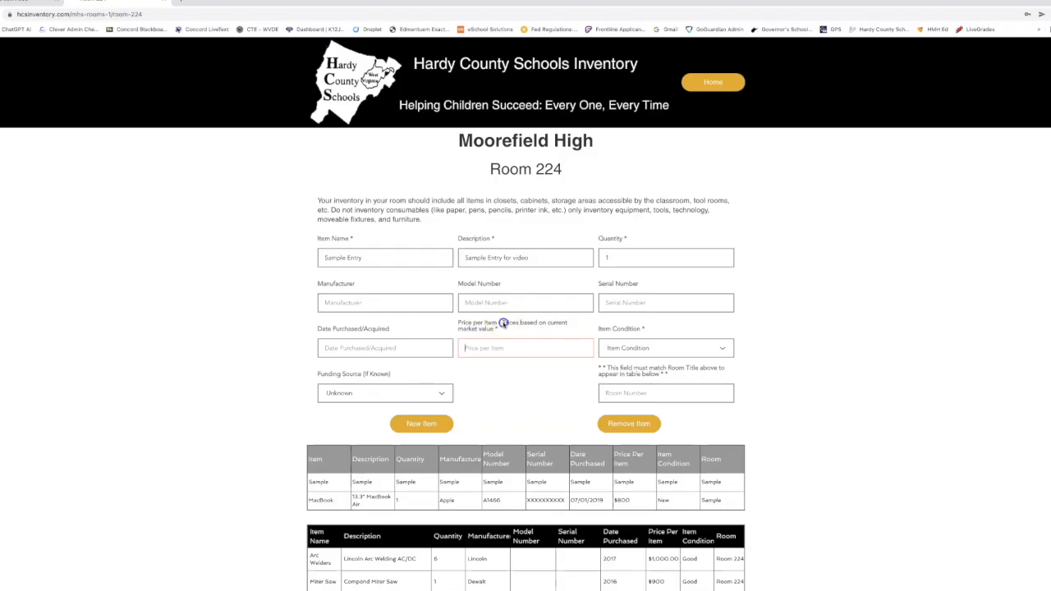
left_click_drag(503, 322, 495, 334)
left_click(512, 348)
Review the available choices for the item's condition and funding source.
left_click(679, 349)
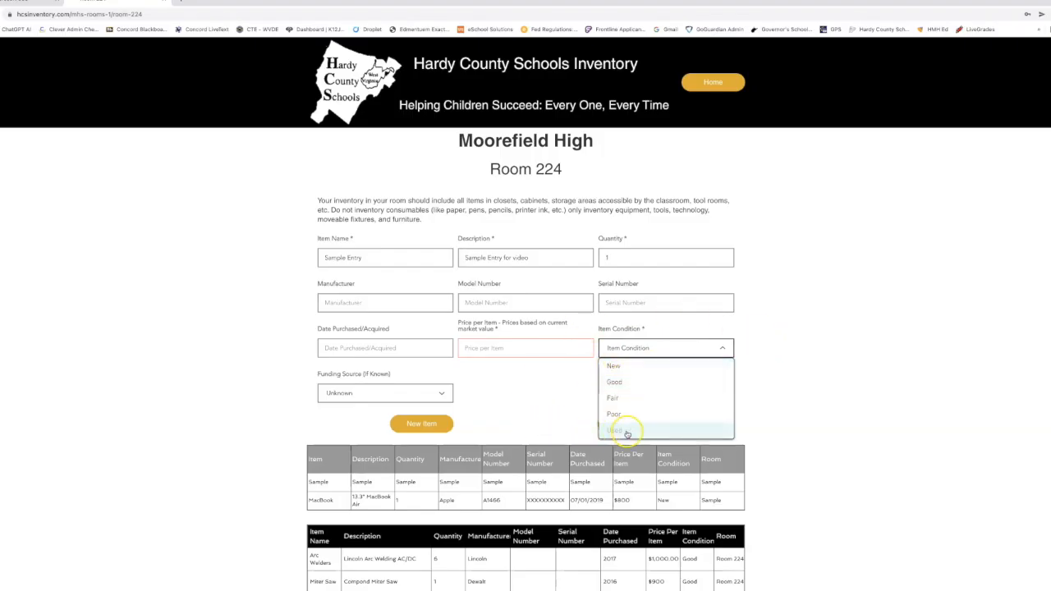
left_click(509, 375)
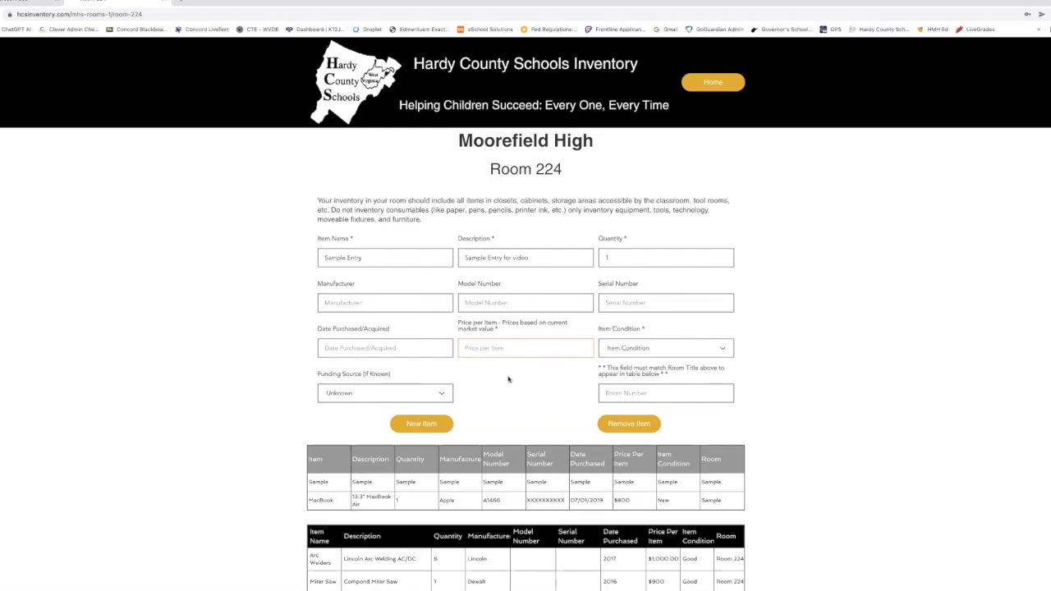
left_click(639, 347)
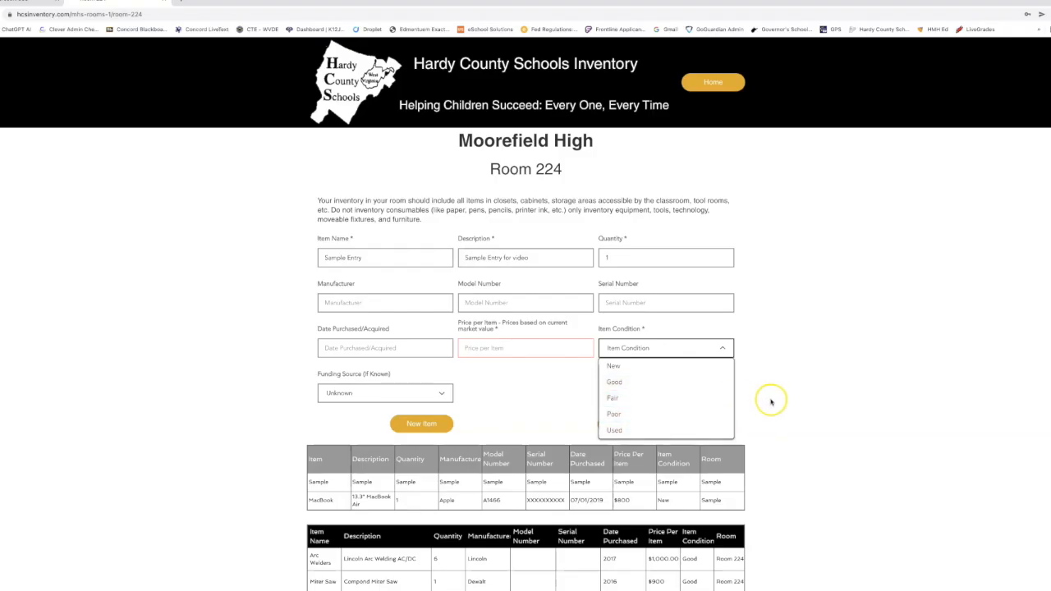
left_click(493, 404)
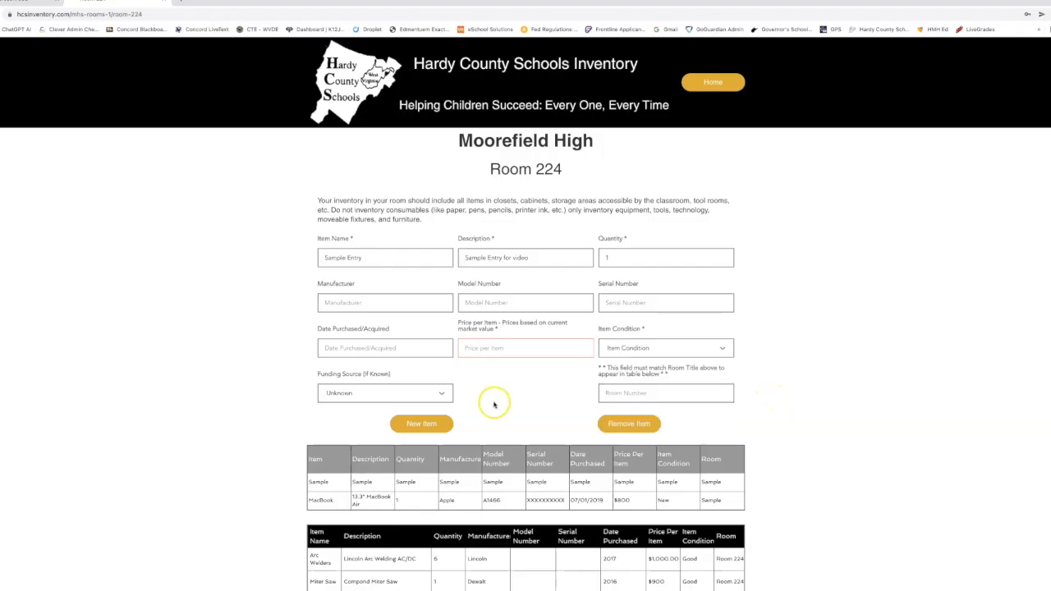
left_click(387, 396)
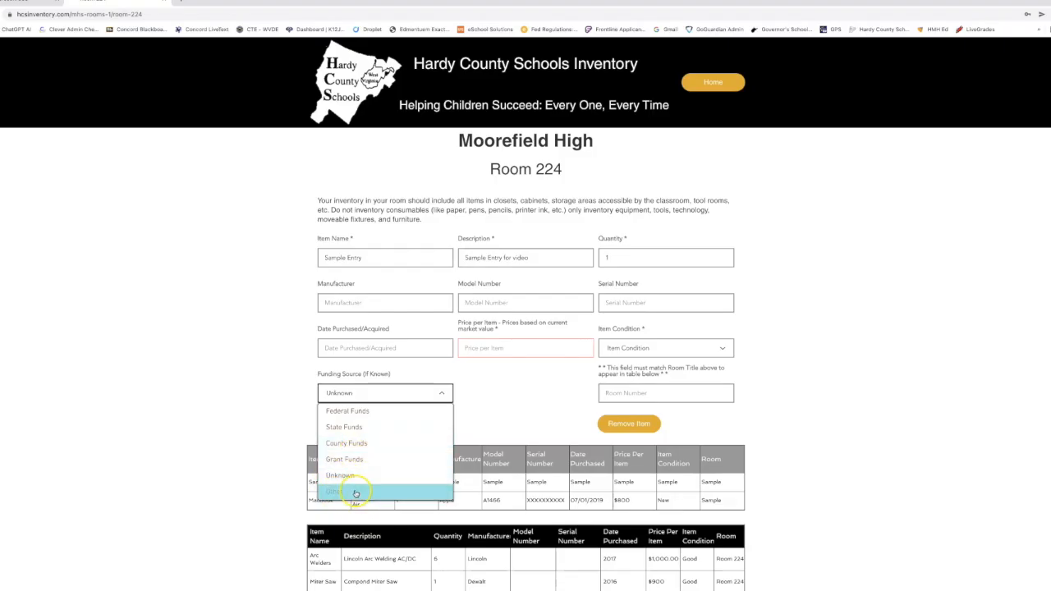
left_click(521, 391)
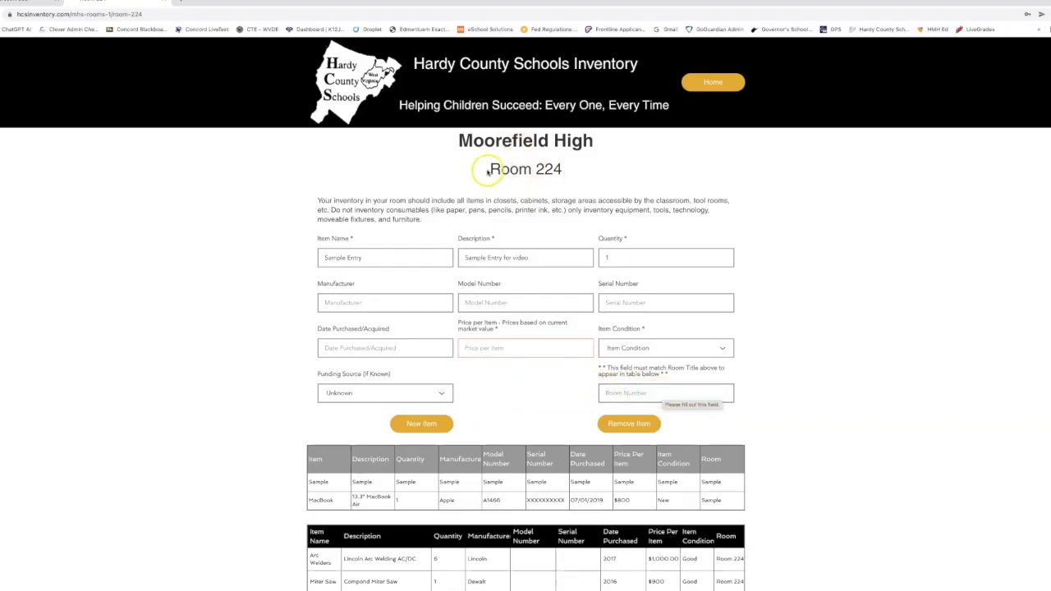
Check the room title, enter 224 as the sample item's room number and add the new item.
left_click_drag(484, 169, 575, 171)
left_click(655, 391)
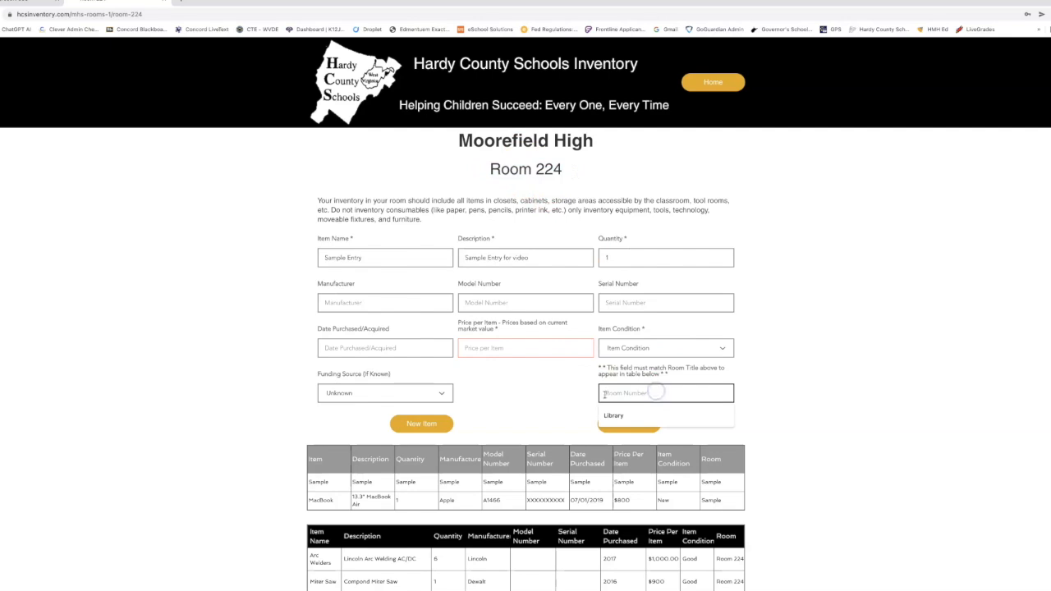
left_click(551, 429)
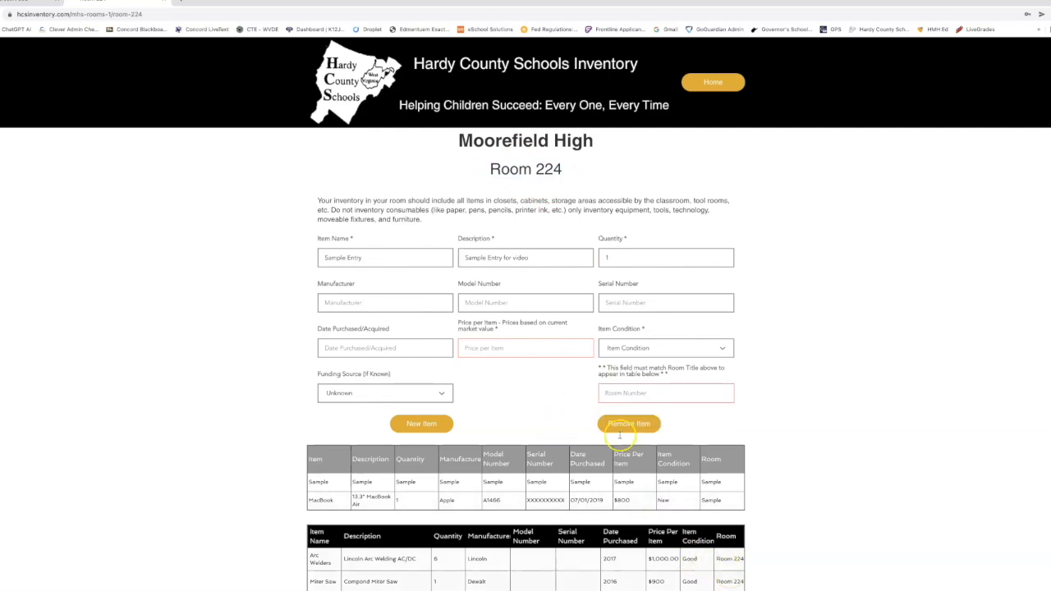
left_click(604, 392)
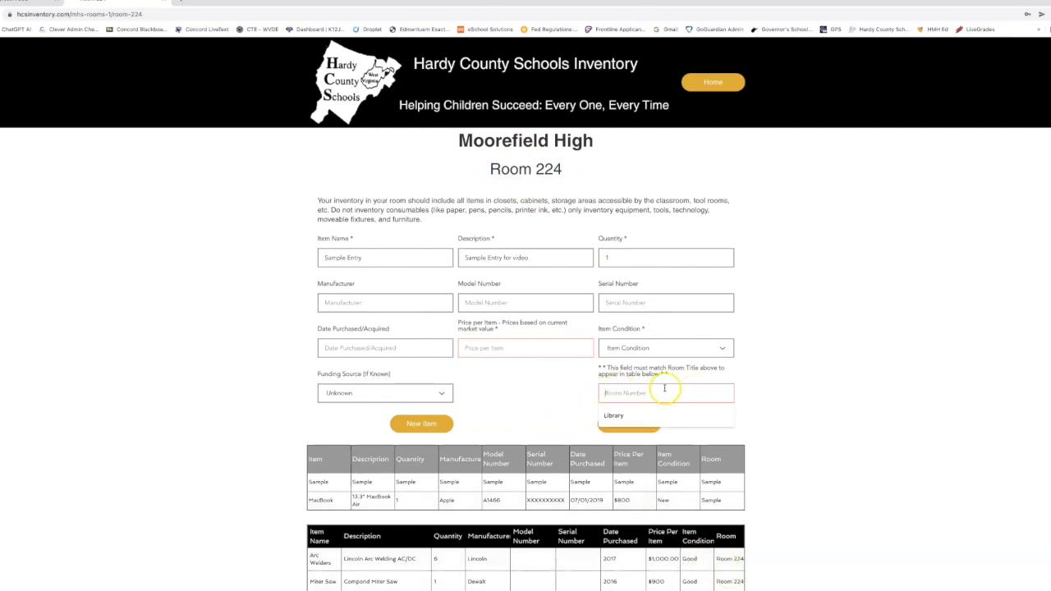
left_click(799, 390)
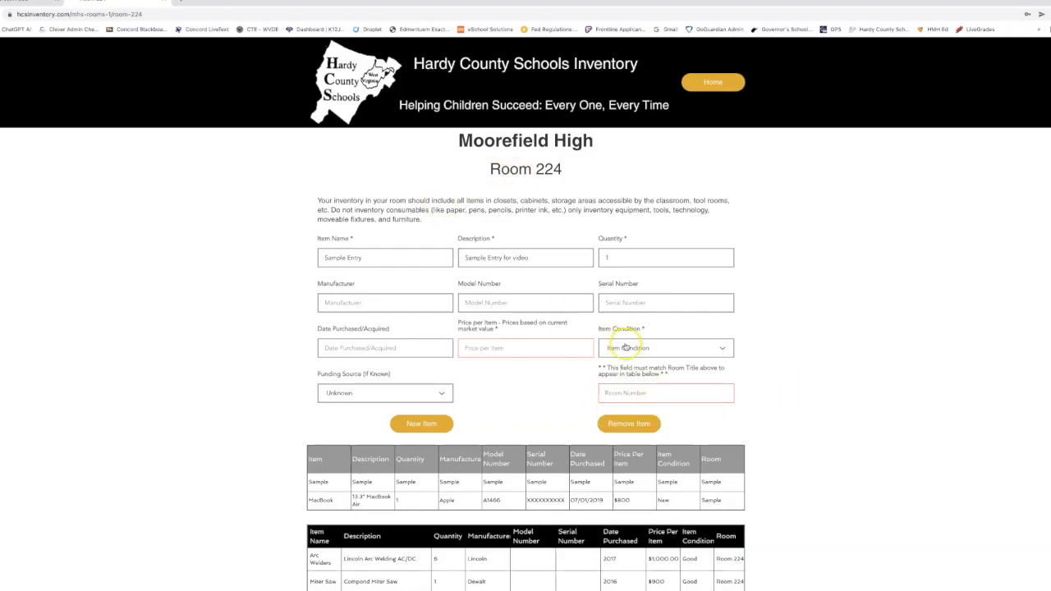
left_click(625, 393)
type("224")
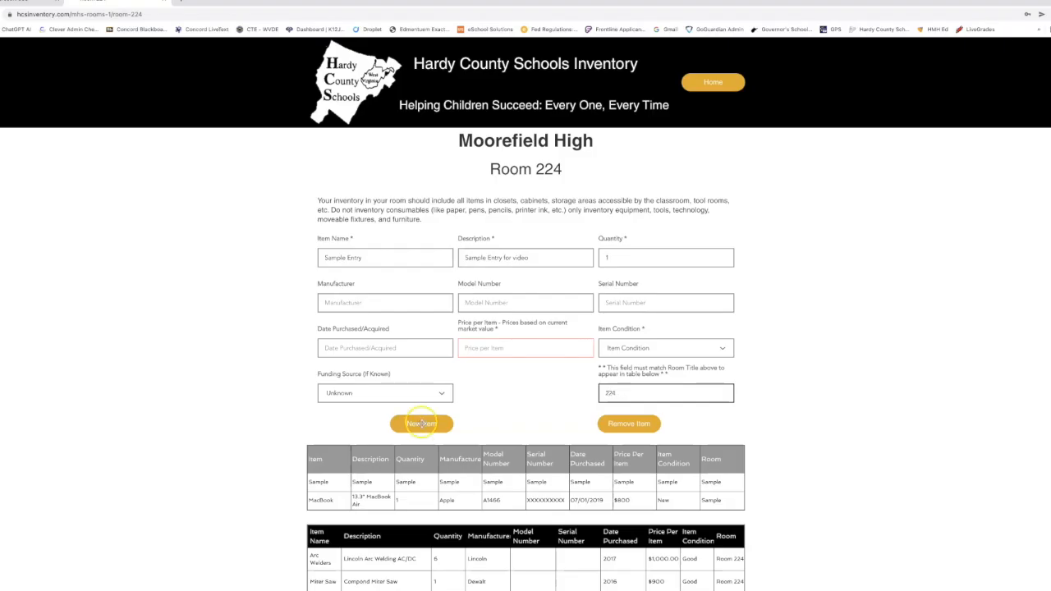
left_click(421, 423)
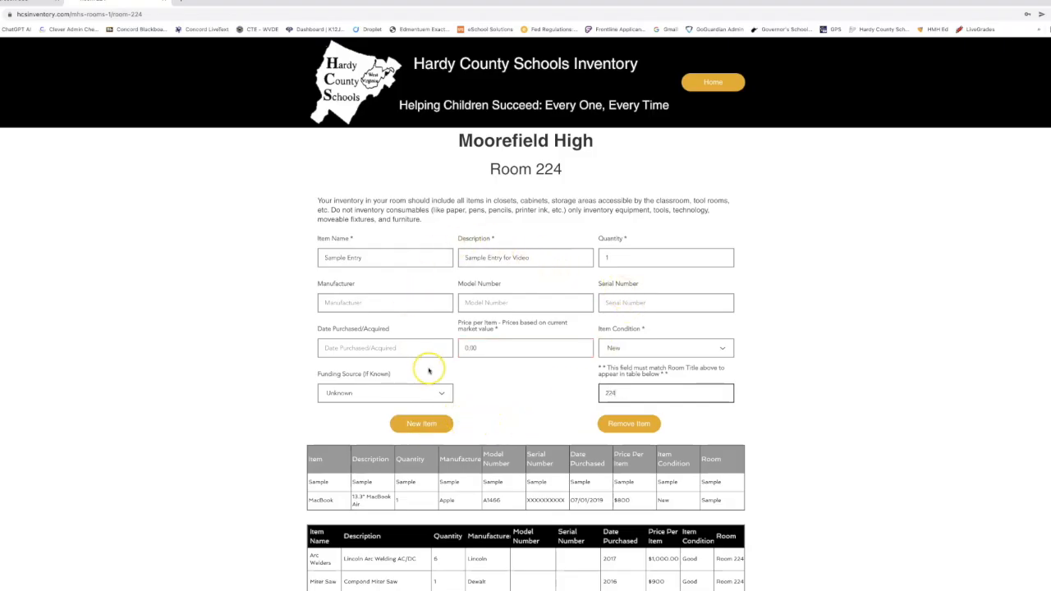
Submit the sample entry as a new item and check its row in the Room 224 inventory table.
left_click(429, 424)
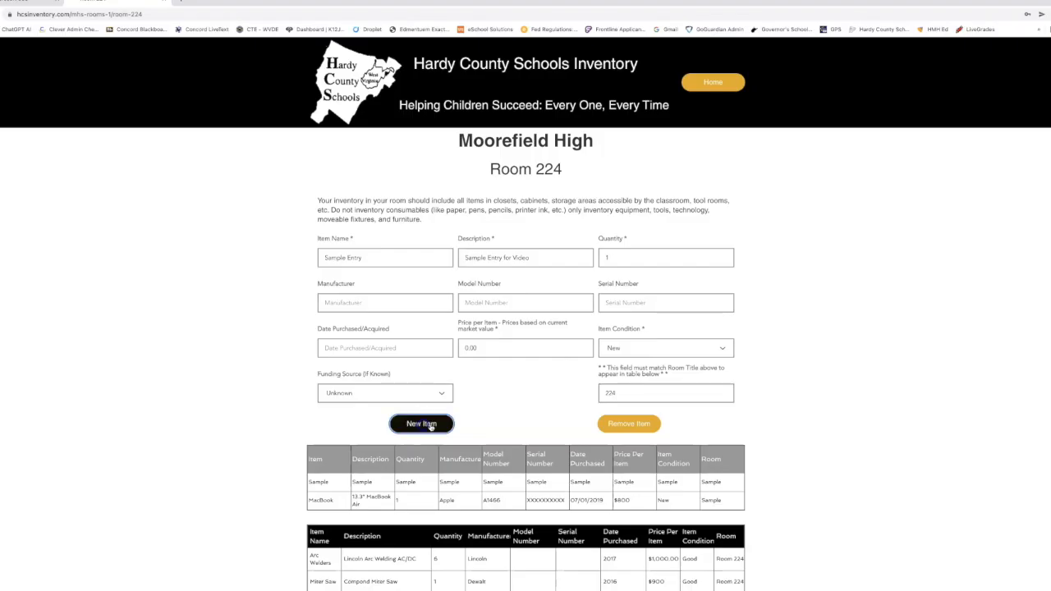
left_click_drag(469, 424, 573, 425)
scroll(533, 437, "down", 3)
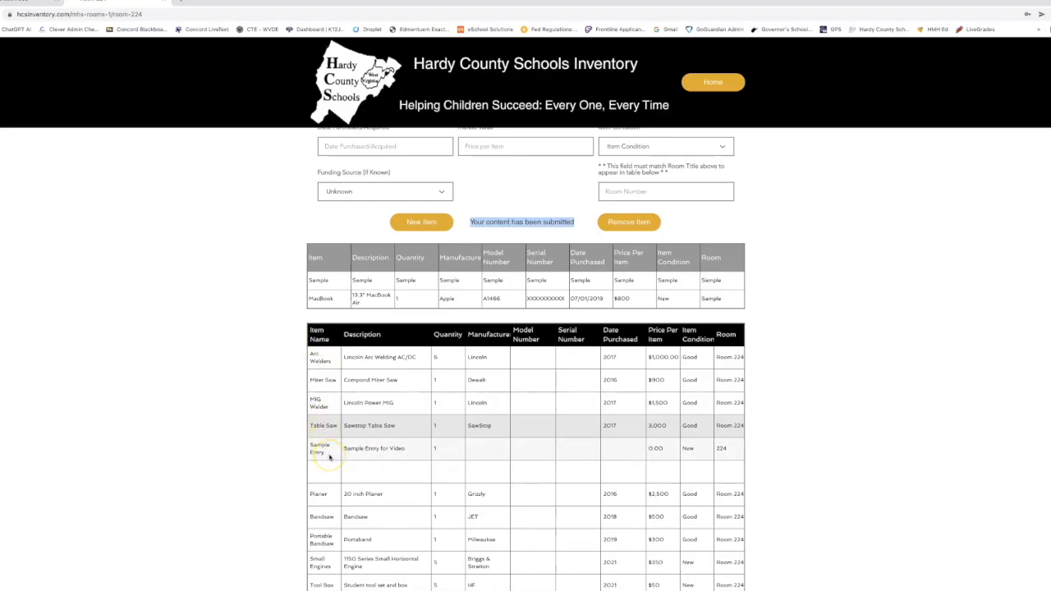
left_click(329, 456)
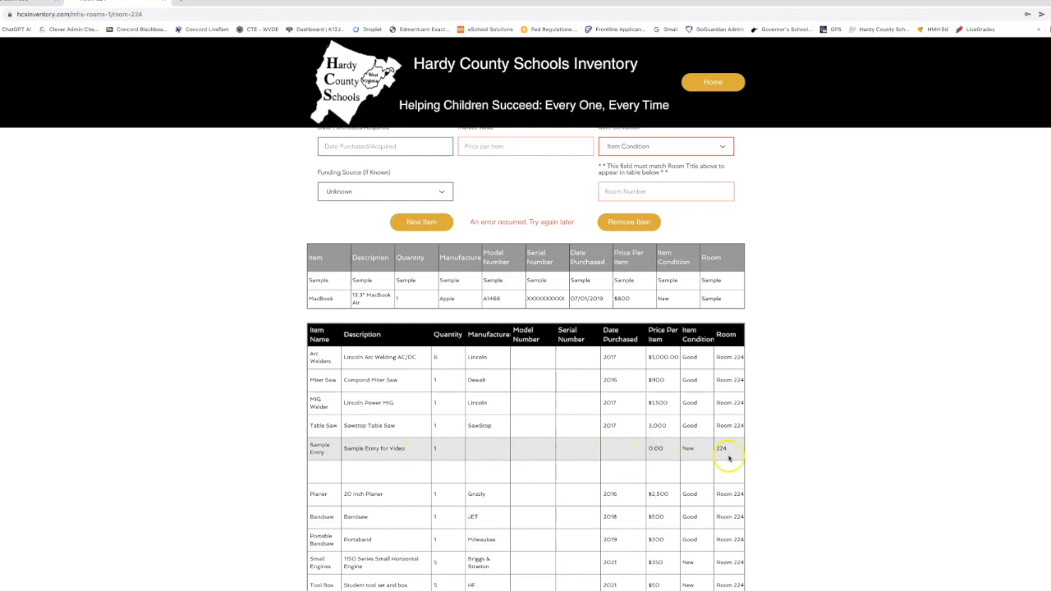
scroll(556, 456, "up", 5)
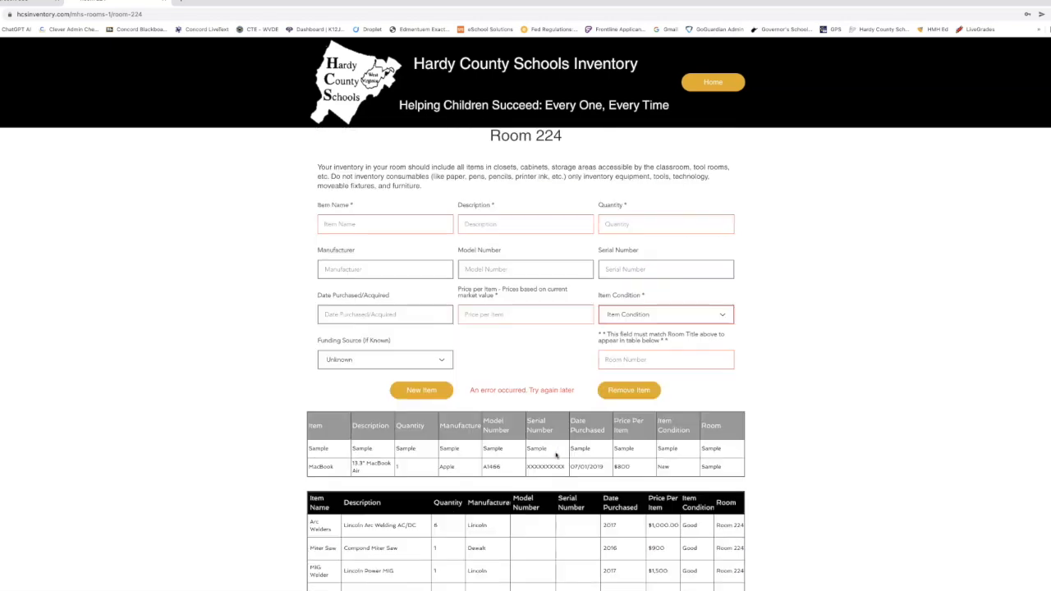
scroll(556, 456, "down", 5)
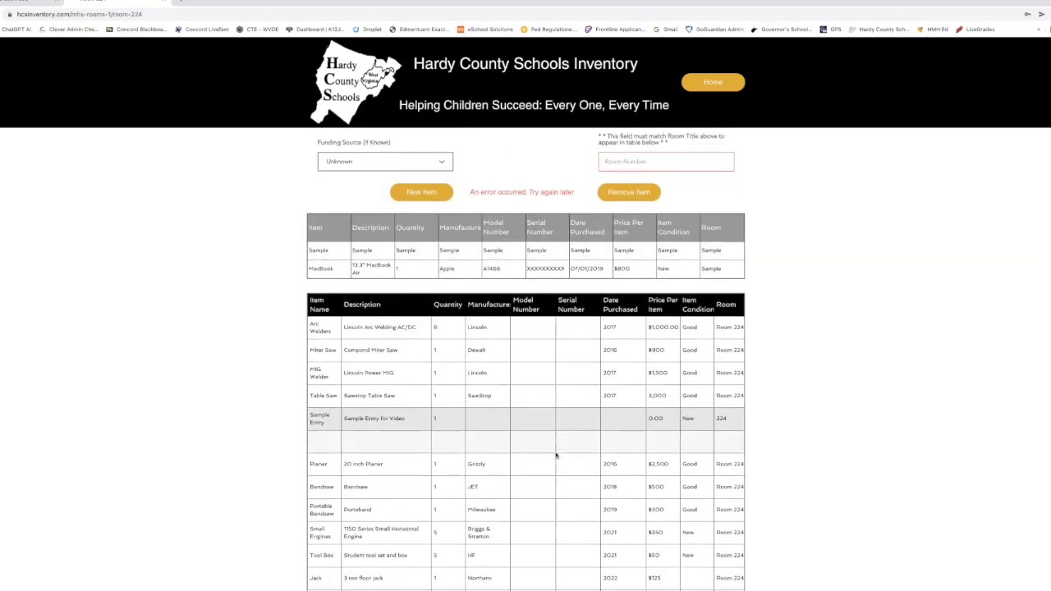
Select the blank row below Sample Entry in the inventory table and remove it.
left_click(573, 442)
left_click(329, 439)
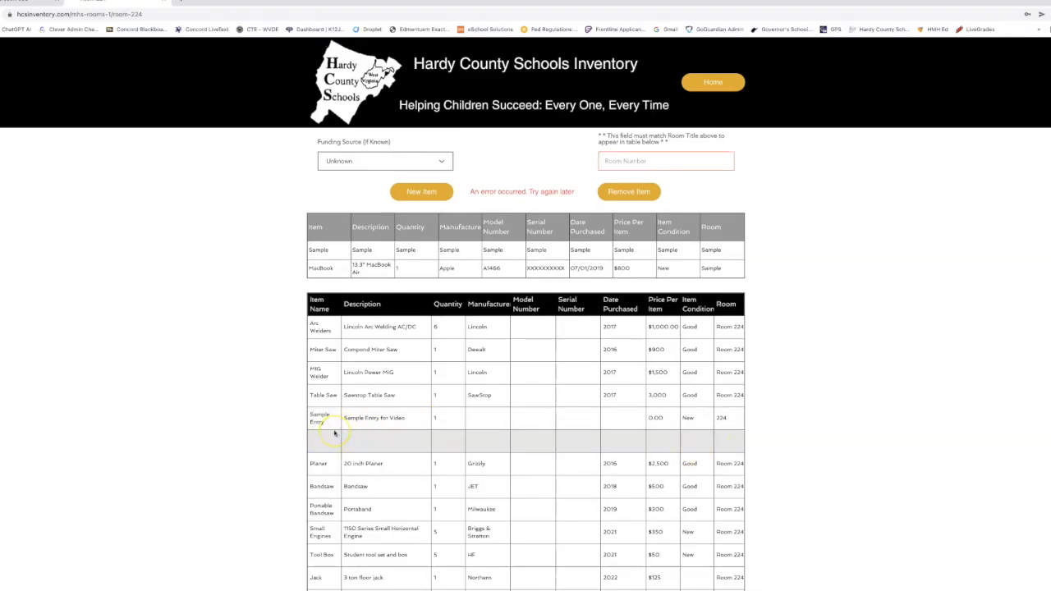
scroll(334, 433, "up", 1)
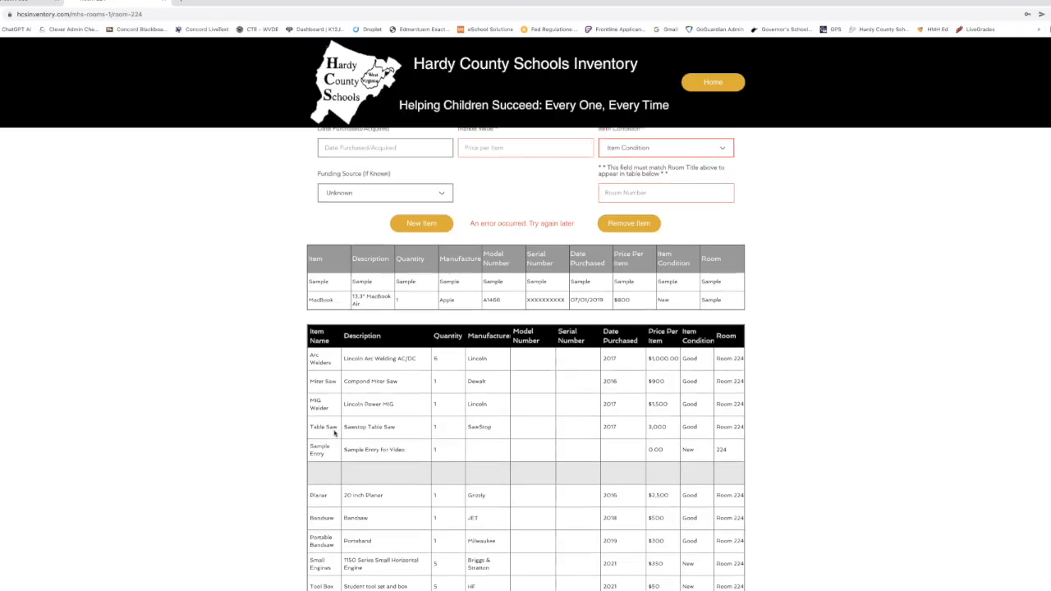
scroll(334, 432, "up", 1)
scroll(334, 433, "down", 1)
scroll(335, 433, "up", 1)
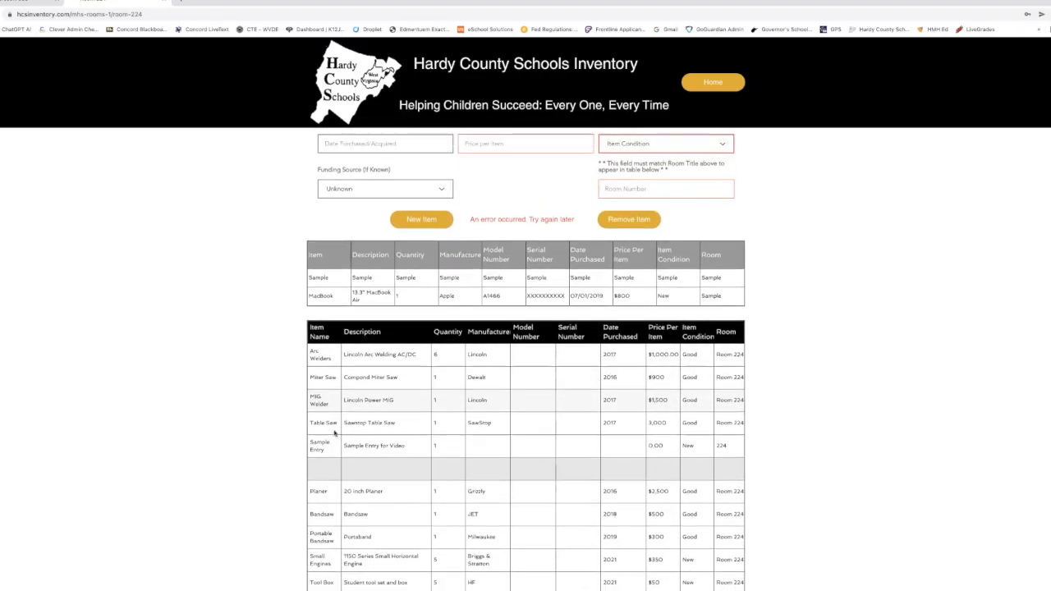
scroll(334, 433, "up", 1)
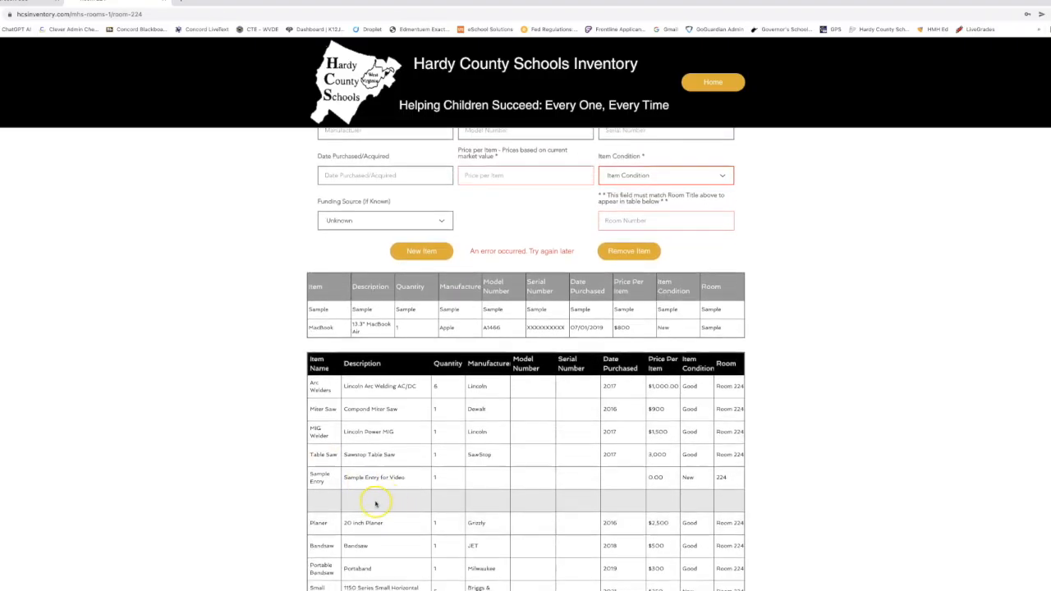
scroll(574, 425, "up", 4)
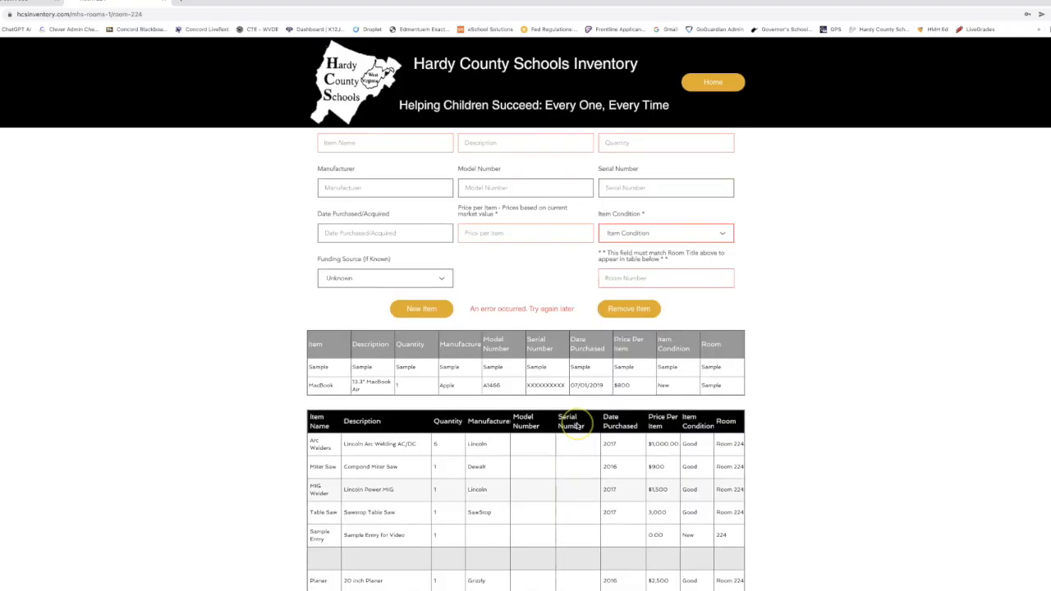
left_click(629, 388)
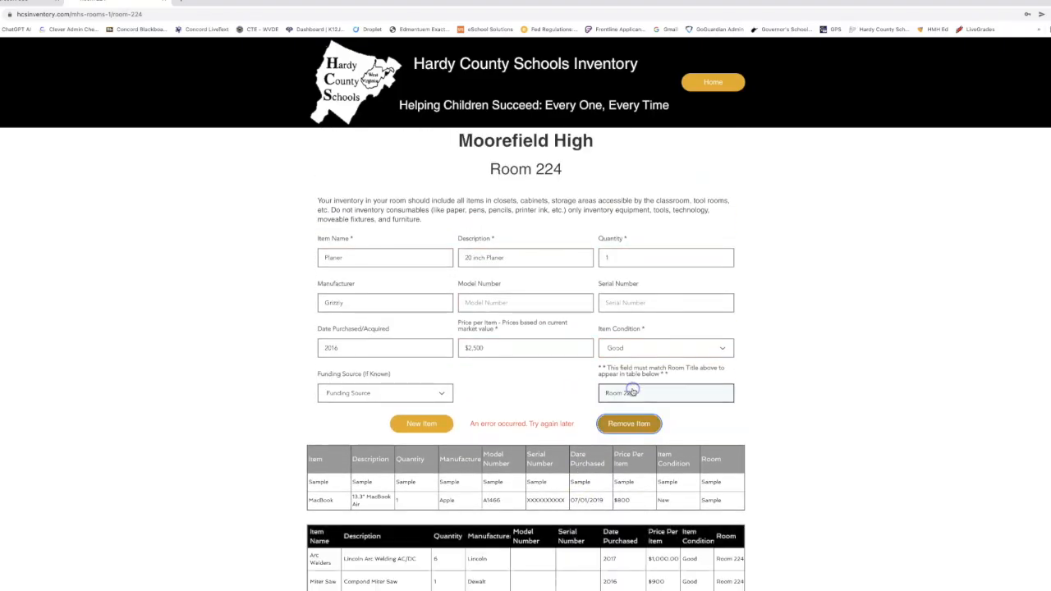
Remove the Sample Entry item from Room 224 and check the remaining inventory rows.
scroll(493, 388, "down", 9)
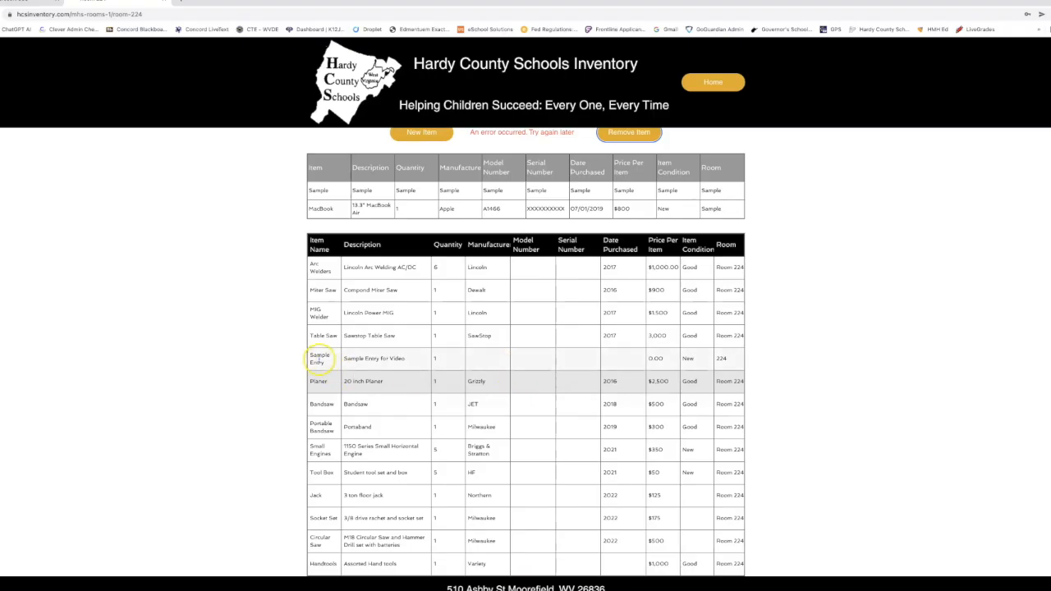
left_click(332, 359)
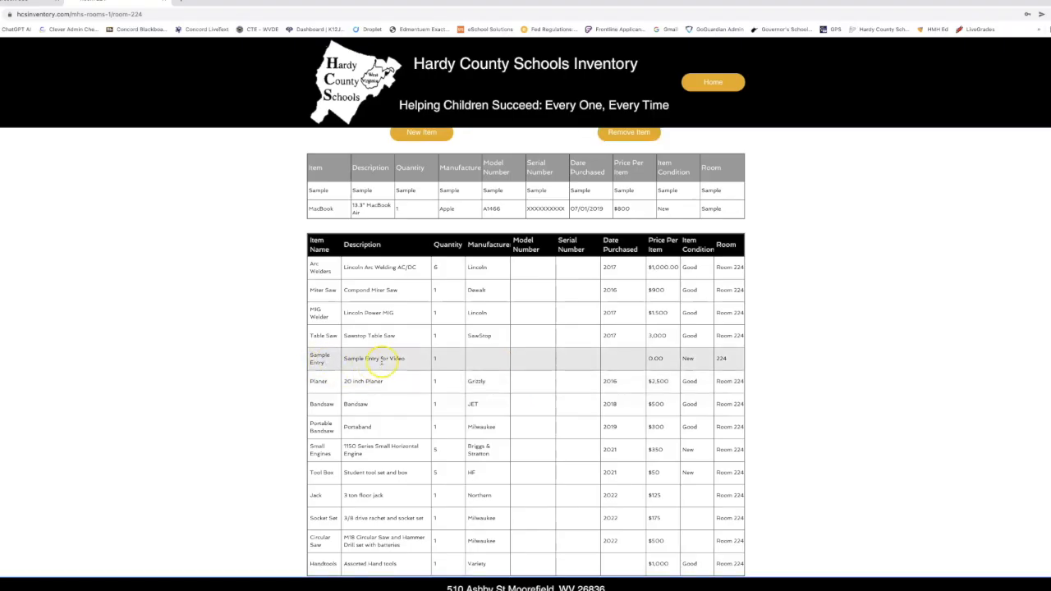
scroll(379, 359, "up", 9)
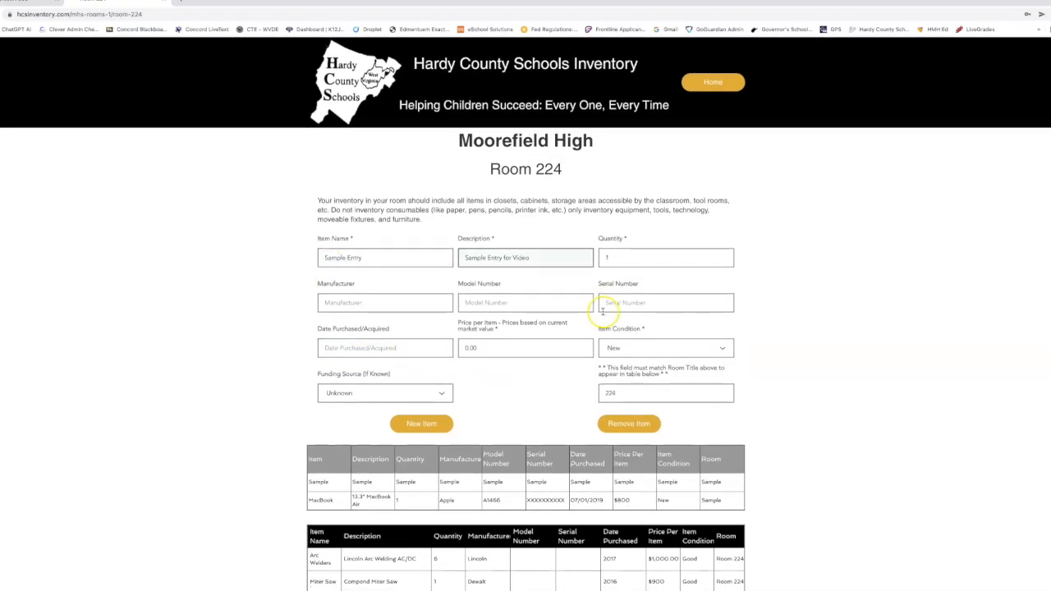
left_click(630, 424)
left_click(495, 409)
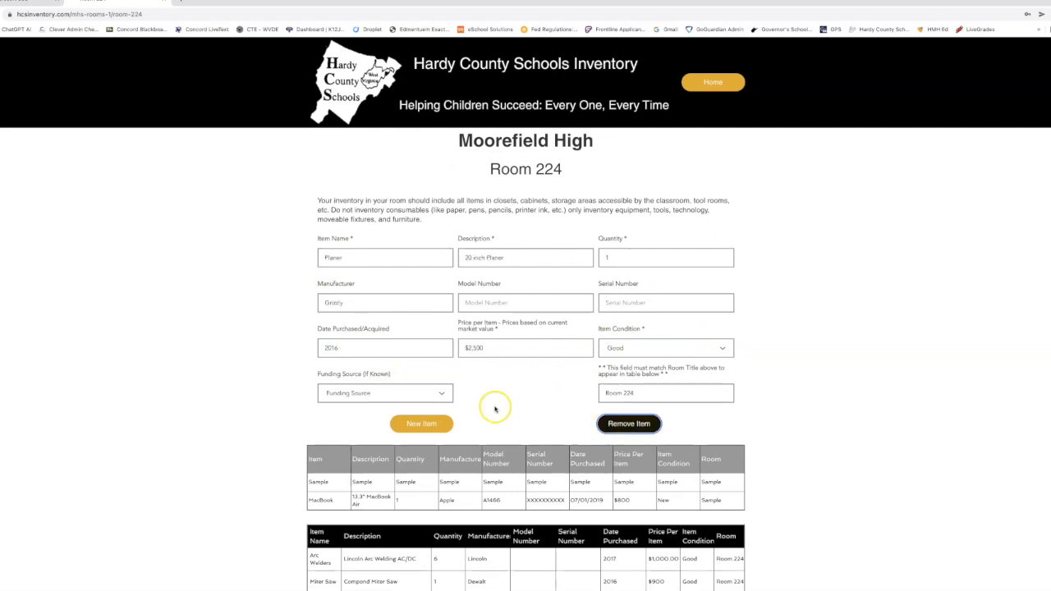
scroll(495, 409, "down", 3)
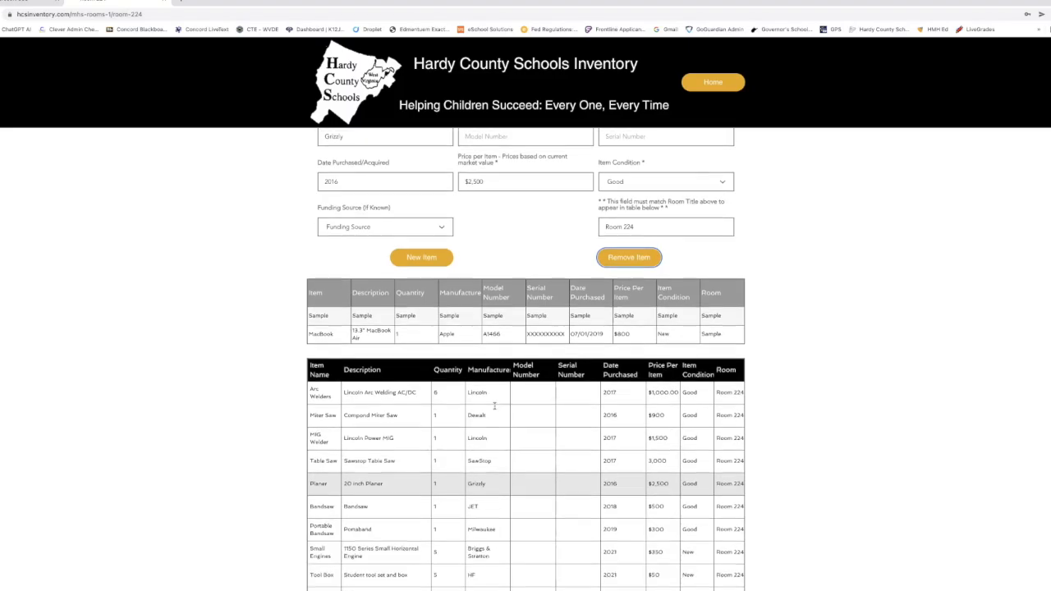
scroll(495, 406, "down", 2)
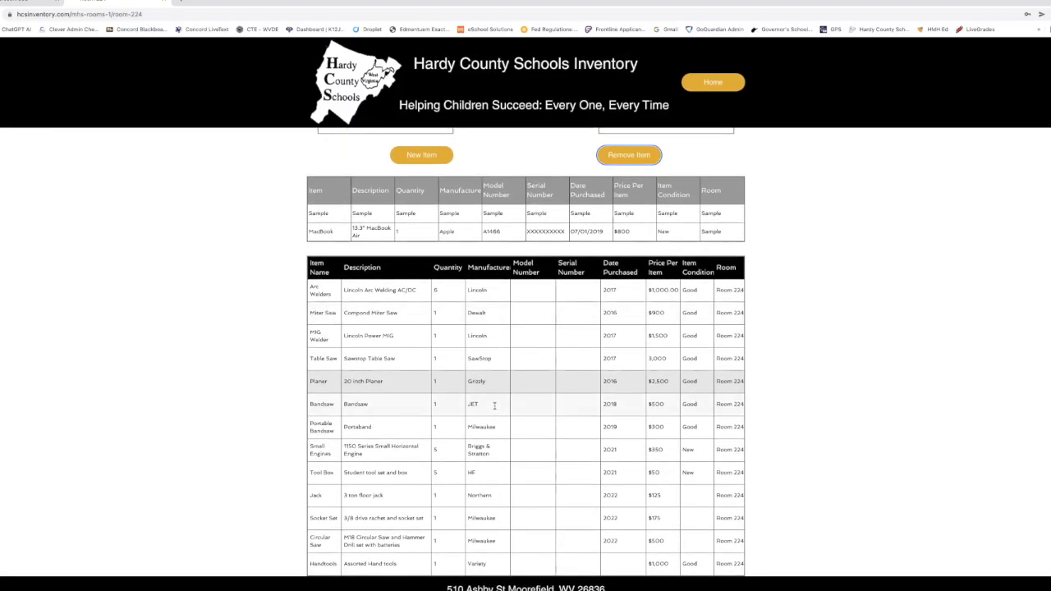
scroll(494, 405, "up", 2)
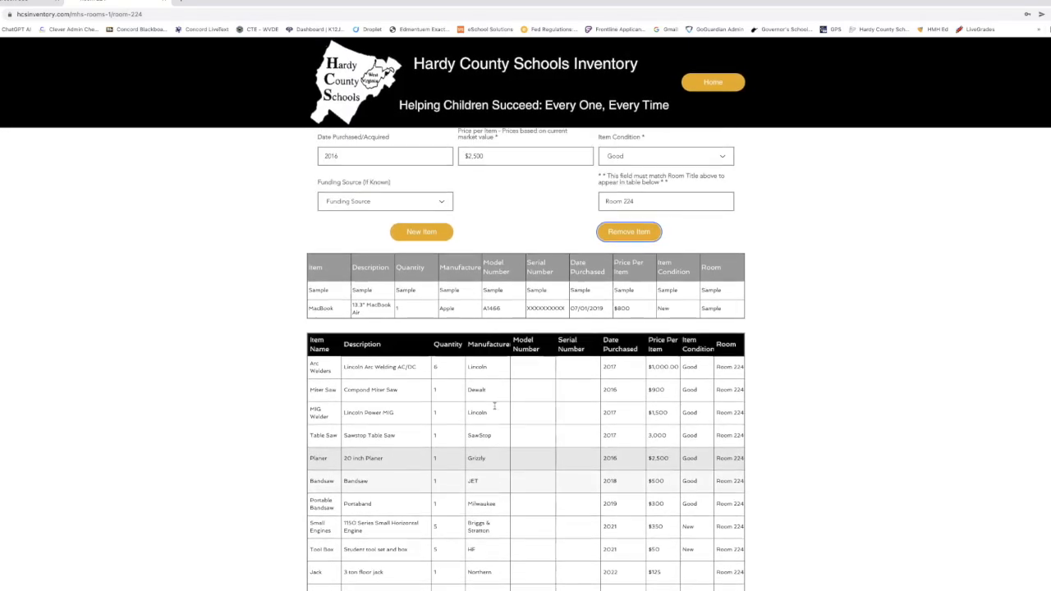
scroll(494, 406, "up", 3)
Change the room of the Arc Welders item to Room 220, submit it and check its row in the table.
scroll(495, 405, "down", 1)
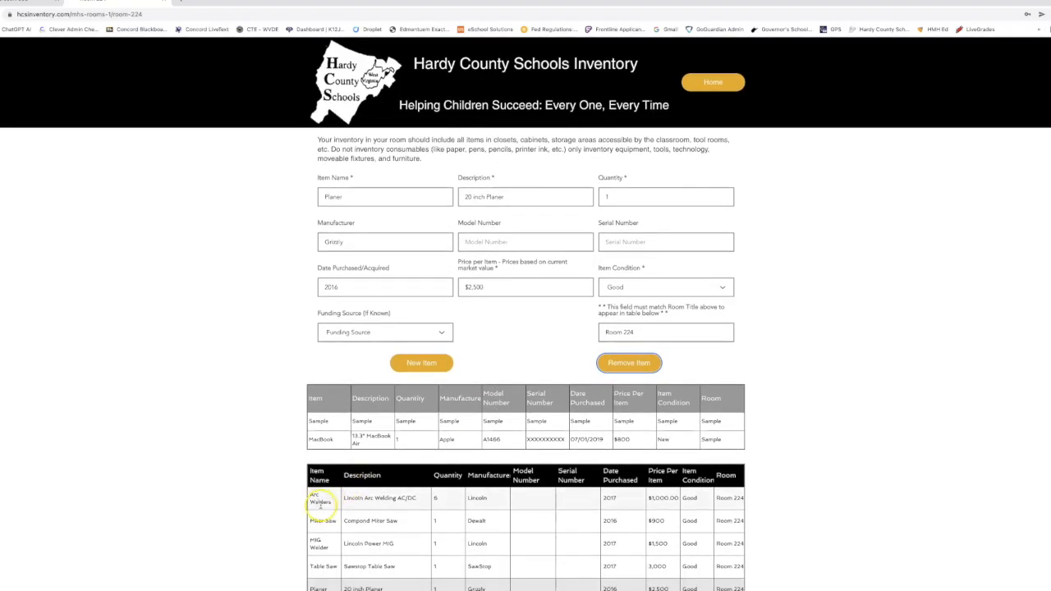
scroll(481, 348, "up", 2)
scroll(481, 348, "down", 1)
scroll(481, 347, "down", 1)
left_click(322, 489)
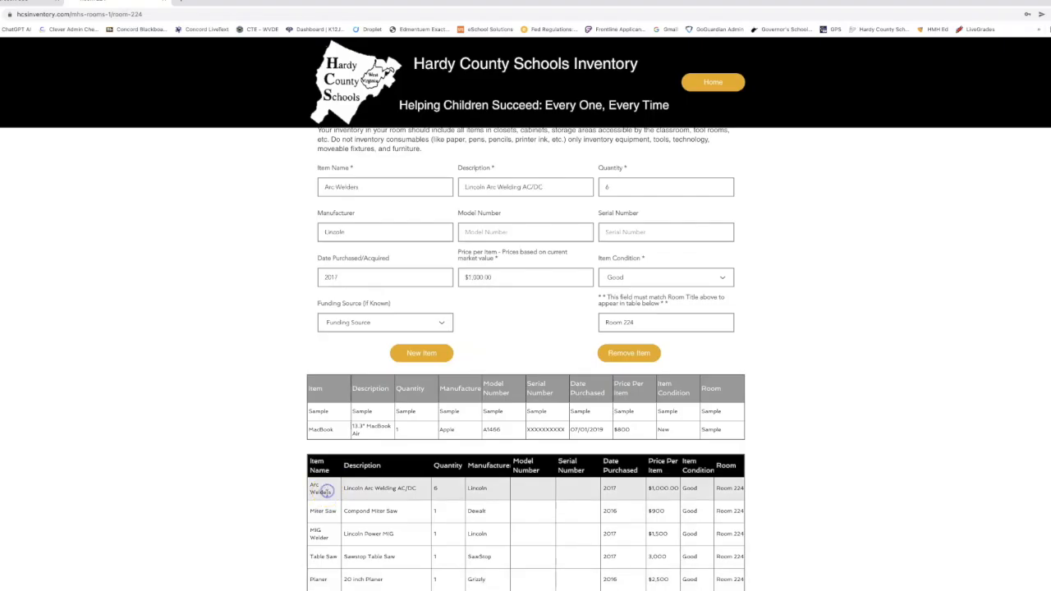
scroll(512, 335, "up", 1)
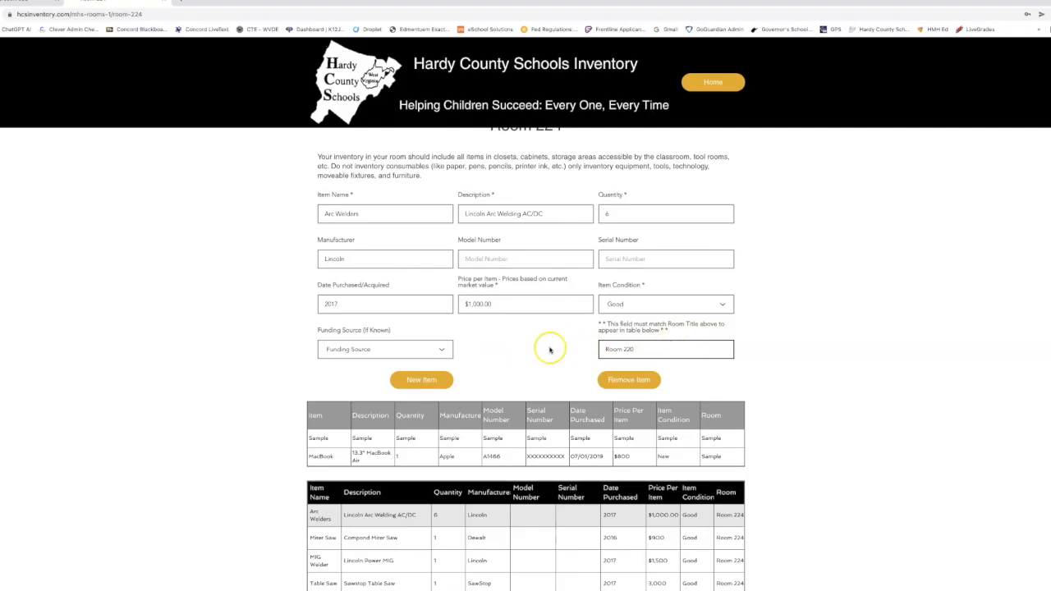
scroll(422, 382, "up", 1)
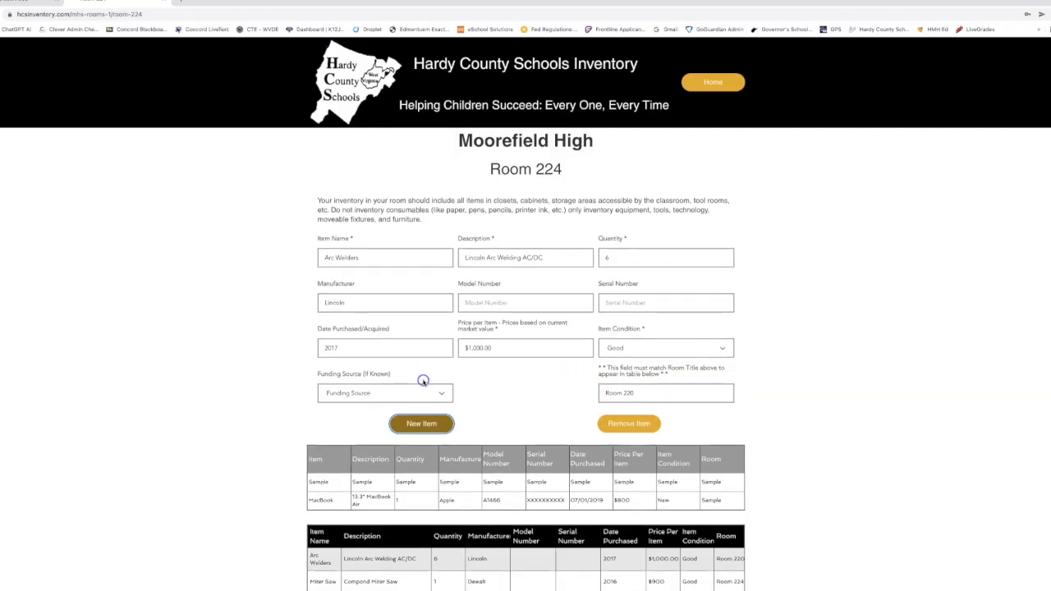
left_click(423, 423)
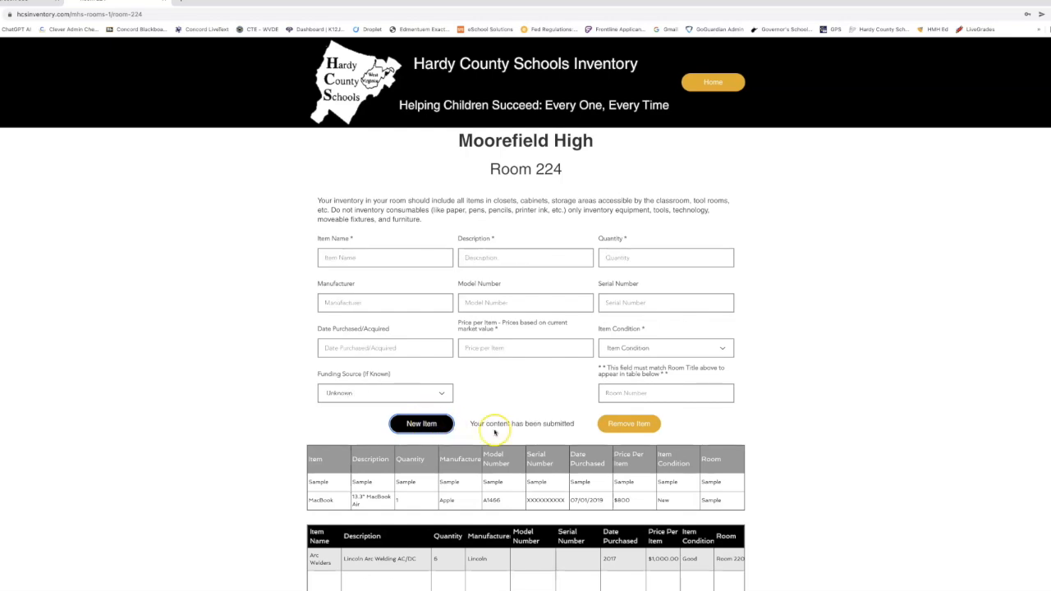
scroll(509, 425, "down", 7)
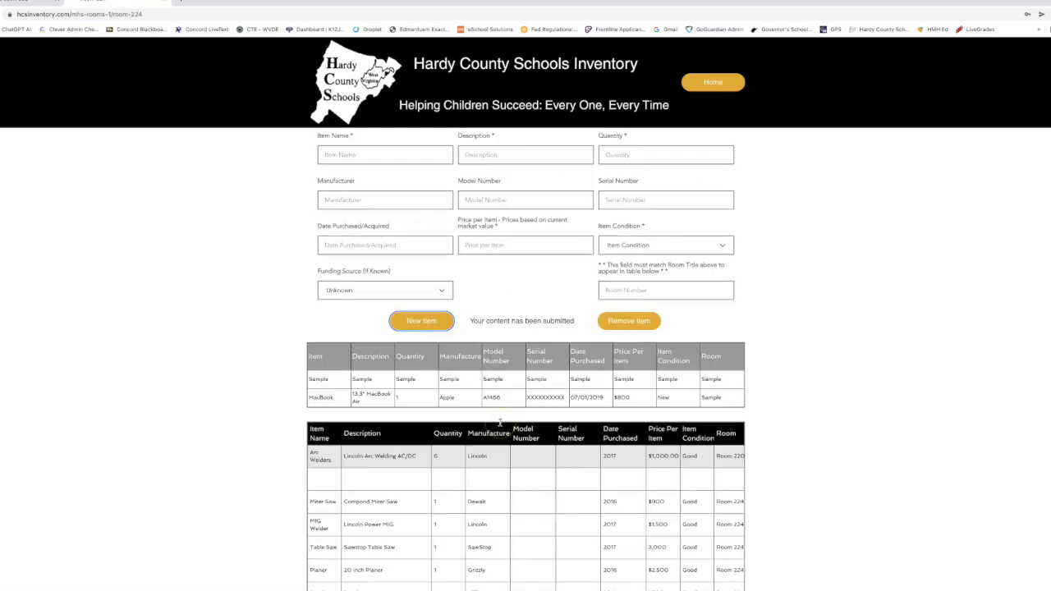
scroll(500, 424, "up", 7)
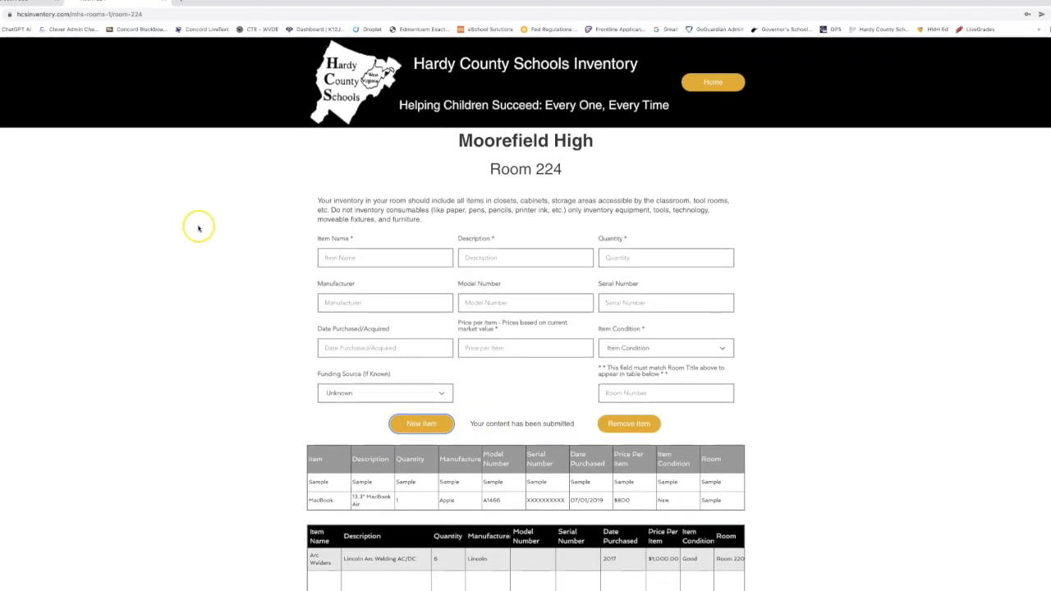
Open the Room 220 page of Moorefield High School from the home page and look for Arc Welders in its inventory.
left_click(713, 83)
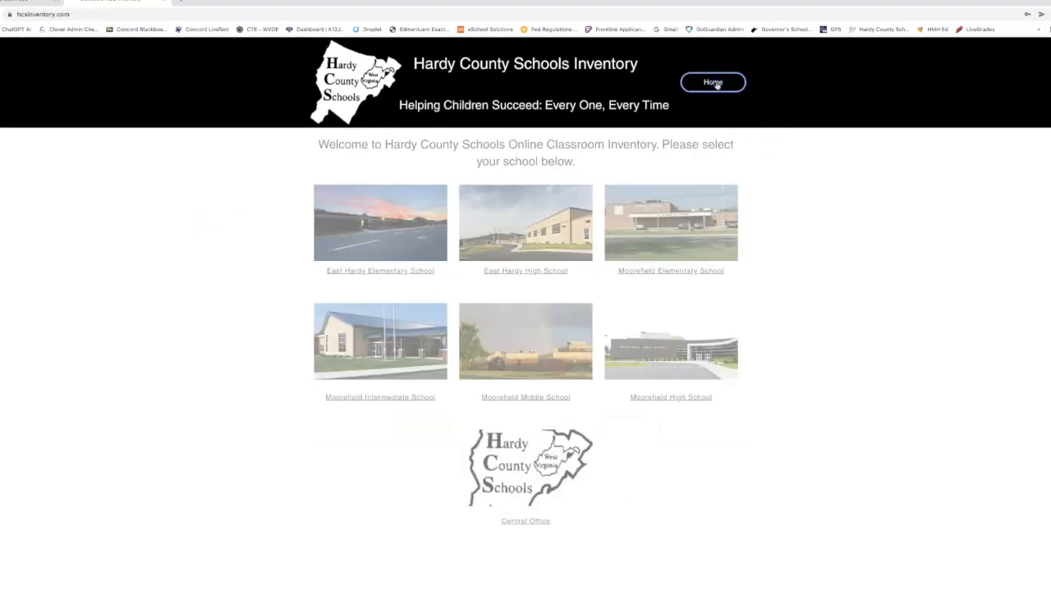
left_click(651, 395)
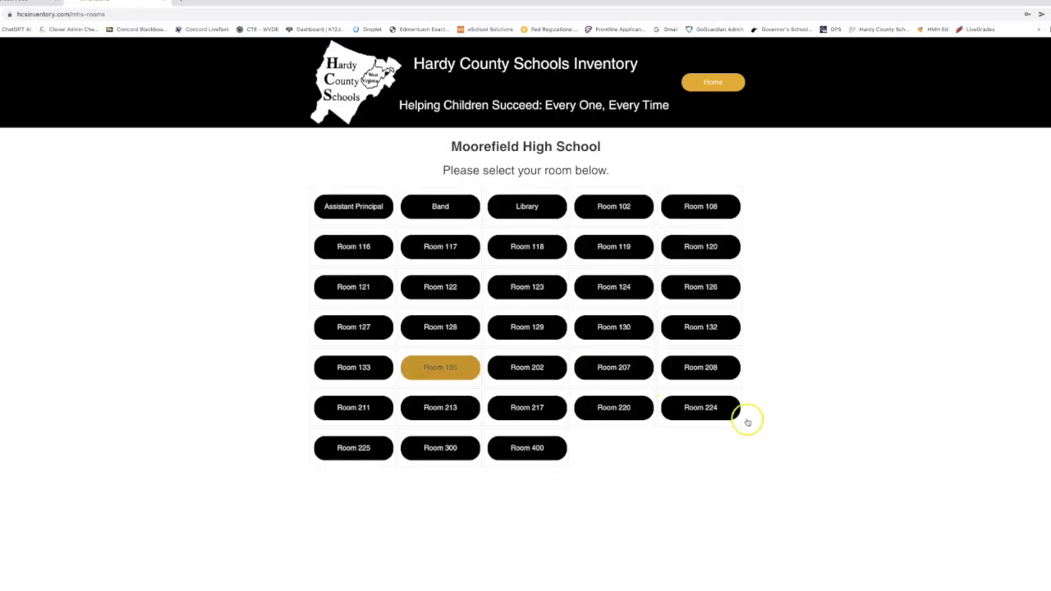
left_click(627, 409)
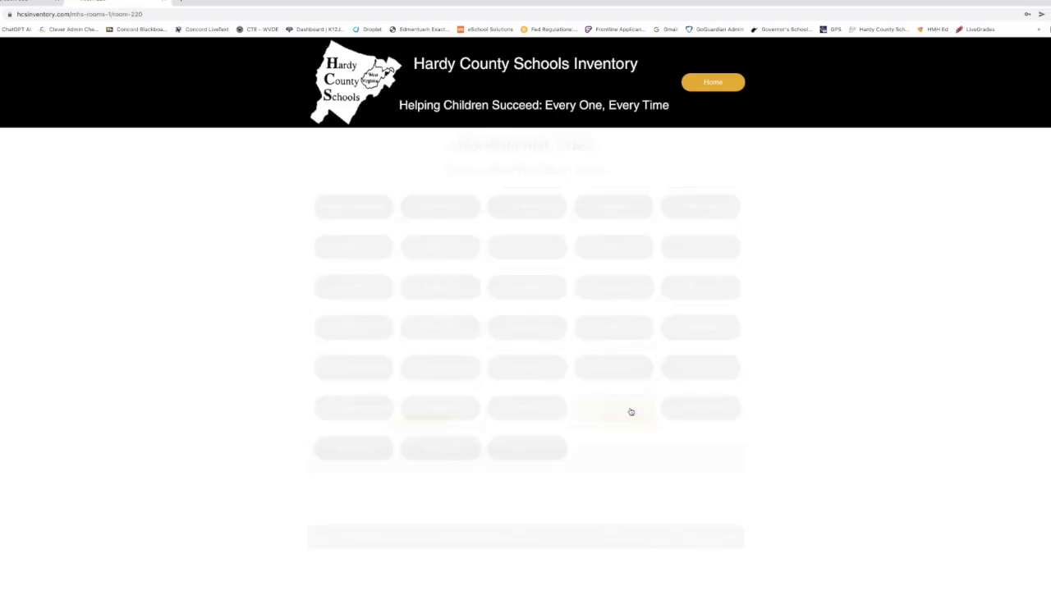
scroll(512, 396, "down", 3)
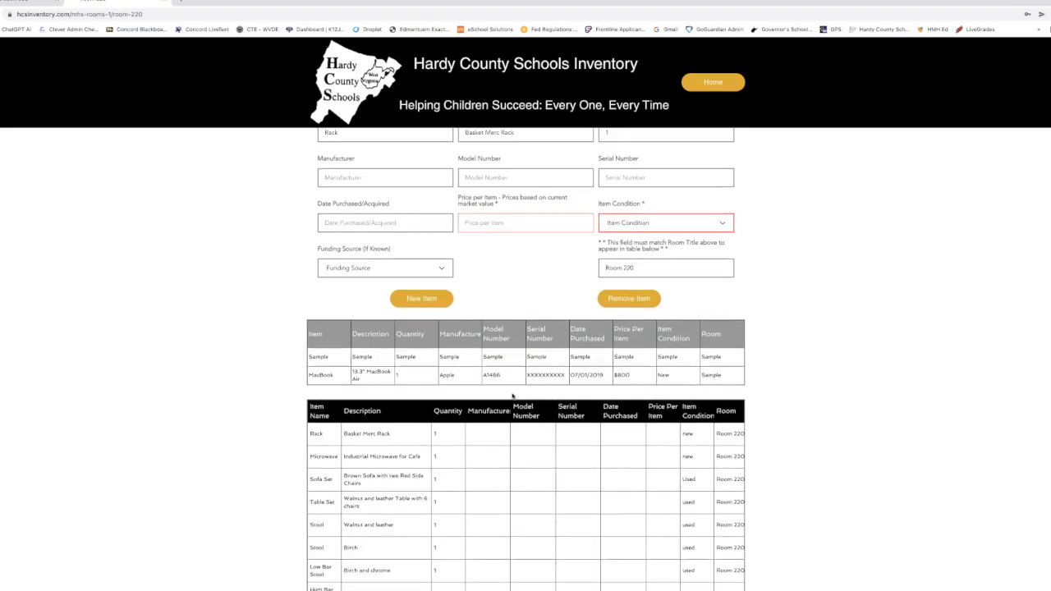
scroll(512, 396, "down", 6)
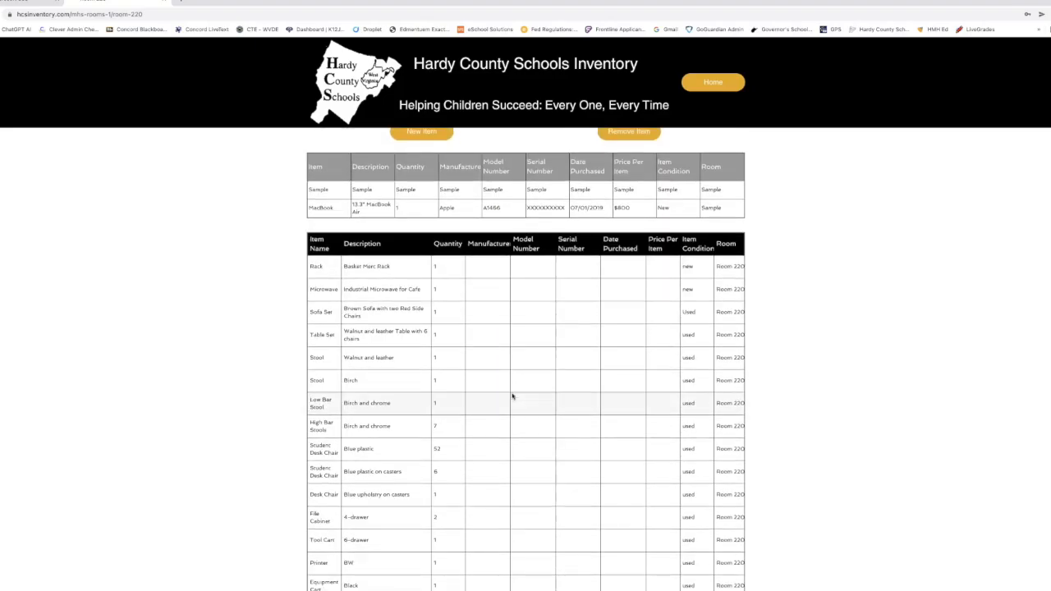
scroll(512, 397, "down", 4)
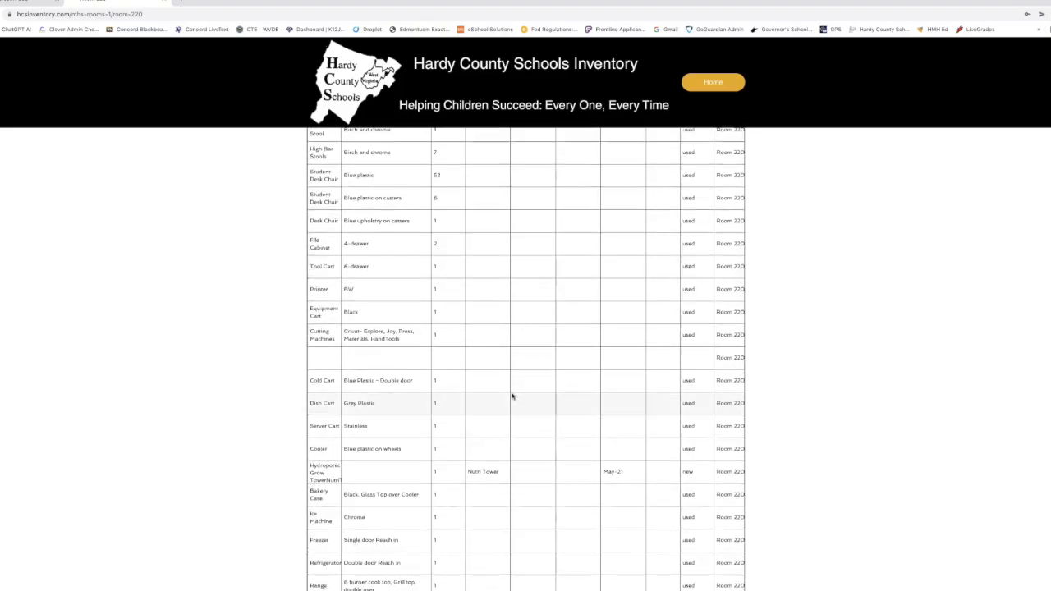
scroll(512, 397, "down", 7)
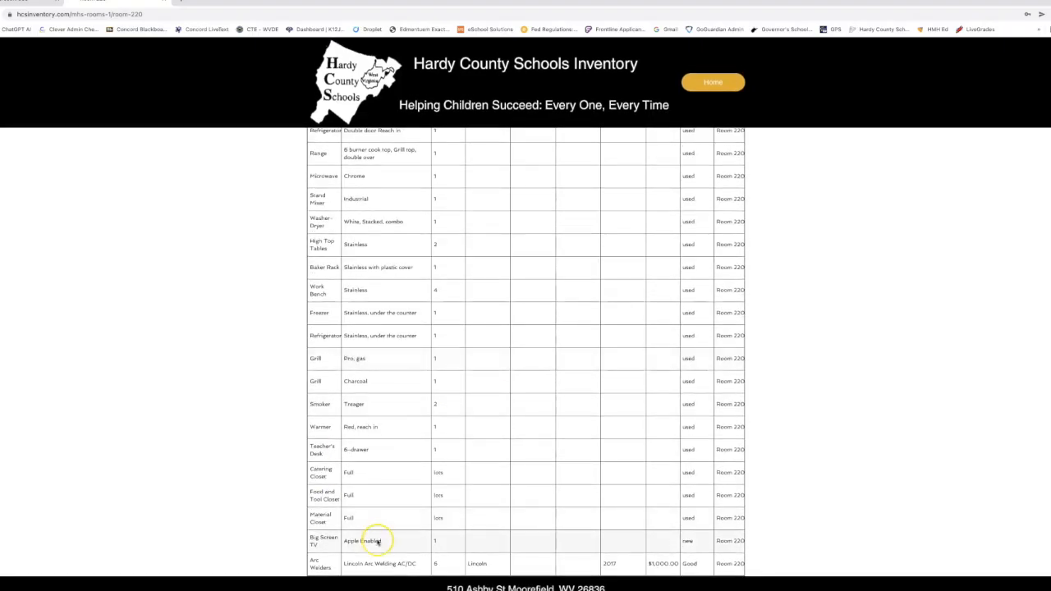
Select Arc Welders in Room 220, change its room to Room 224, submit it and check the inventory table.
left_click(331, 564)
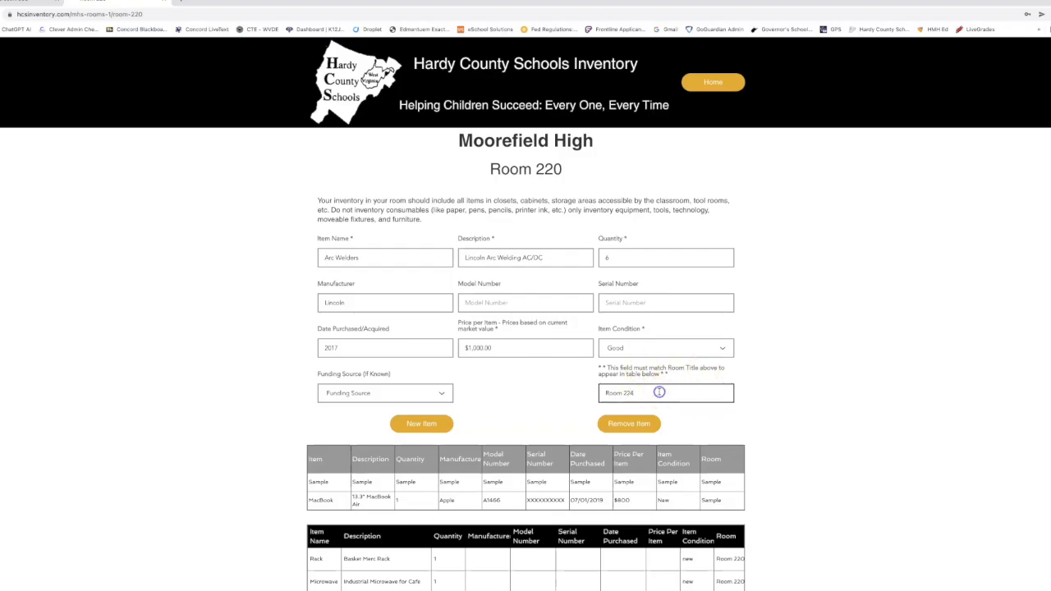
left_click(421, 423)
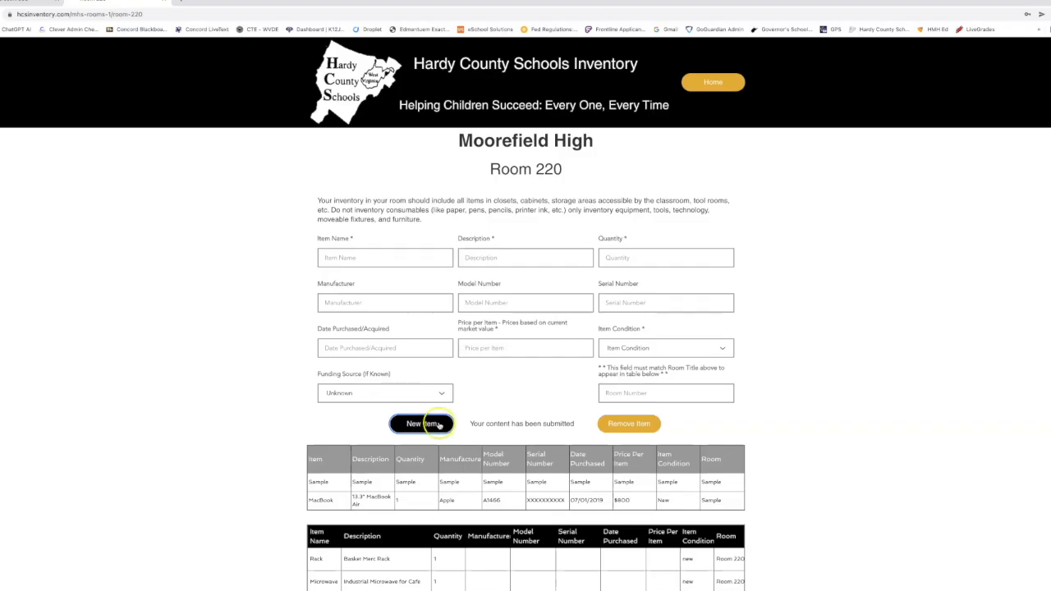
scroll(556, 459, "down", 15)
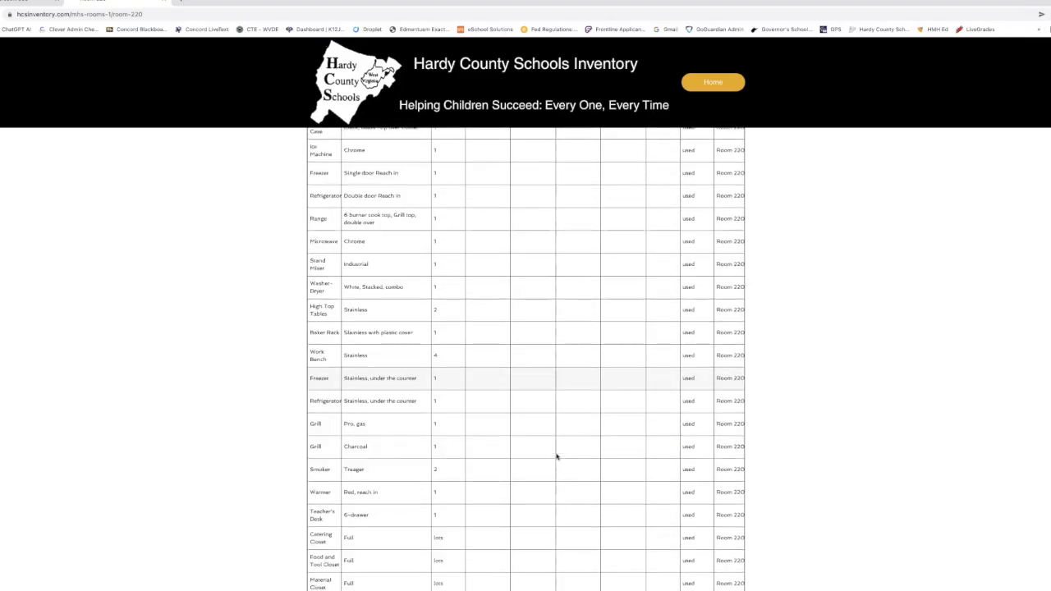
Check the remaining Room 220 inventory rows and open the Room 224 page of Moorefield High School from the home page.
scroll(556, 457, "down", 1)
scroll(556, 456, "up", 20)
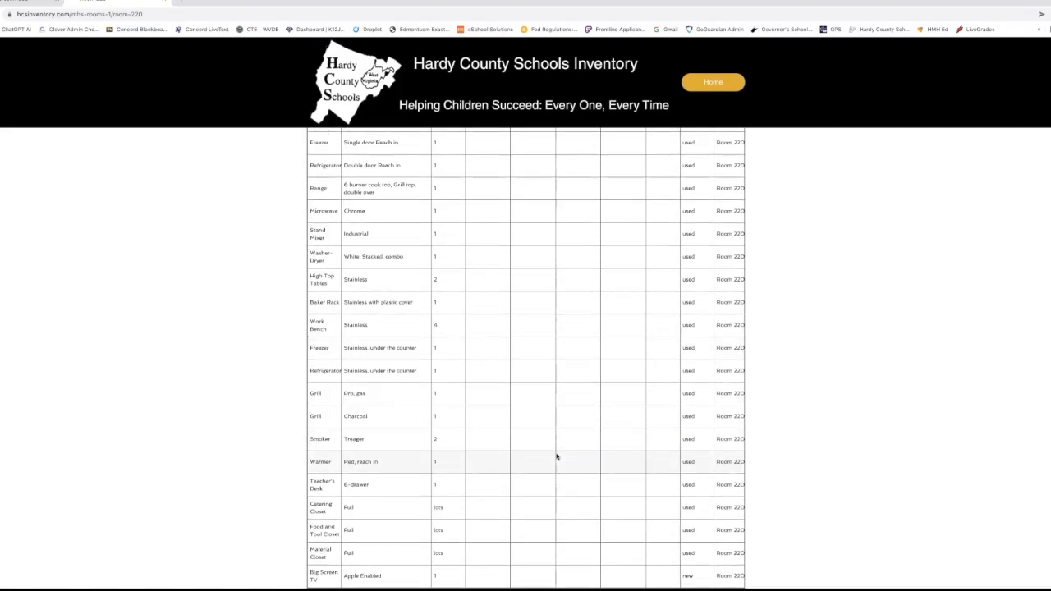
left_click(255, 108)
left_click(712, 82)
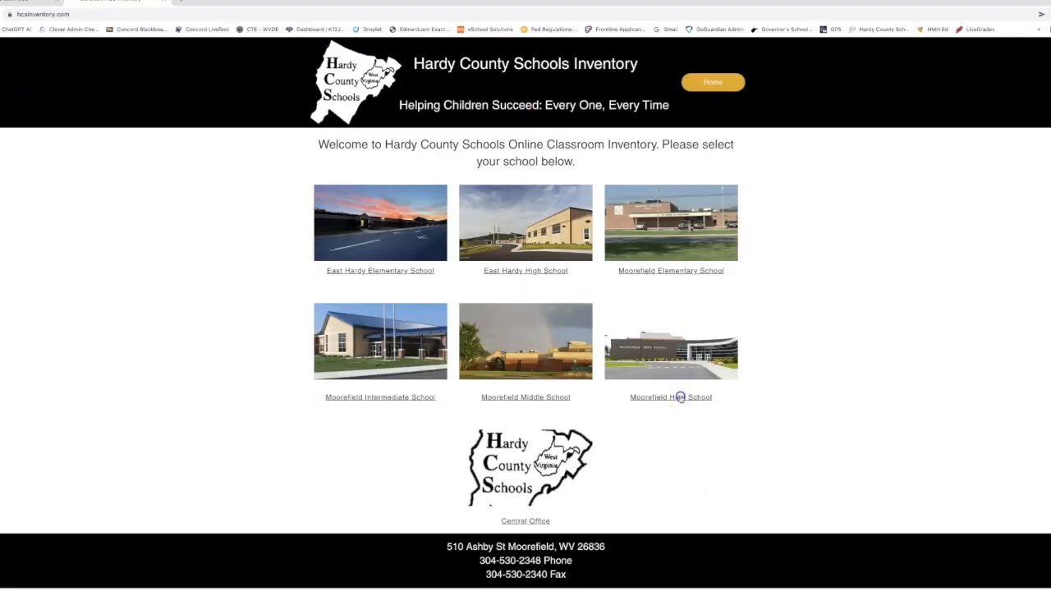
left_click(681, 397)
left_click(687, 400)
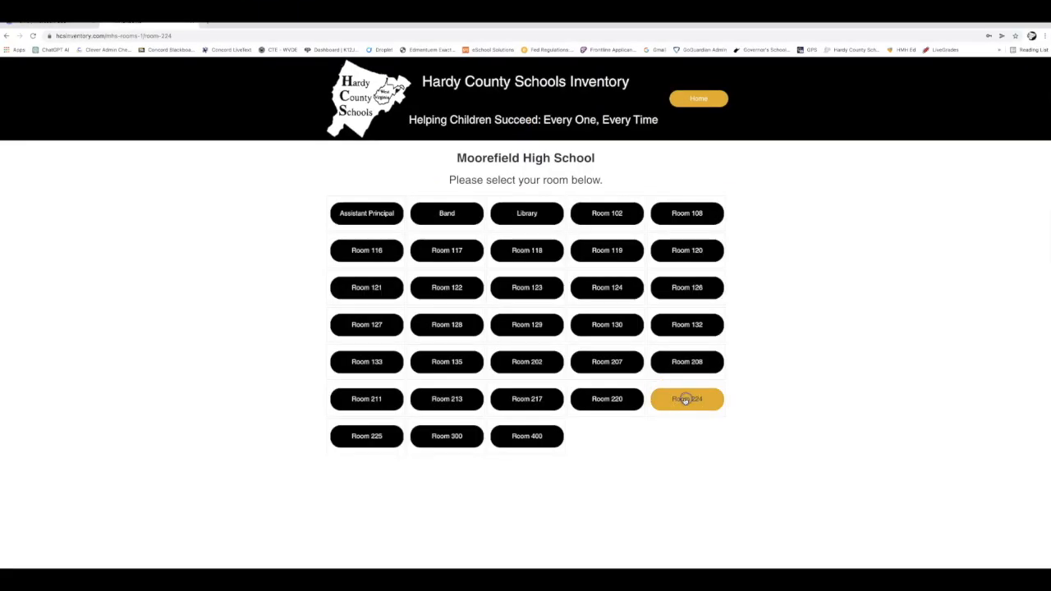
Look for the Arc Welders row in the Room 224 inventory table and review the other items listed there.
scroll(588, 402, "down", 2)
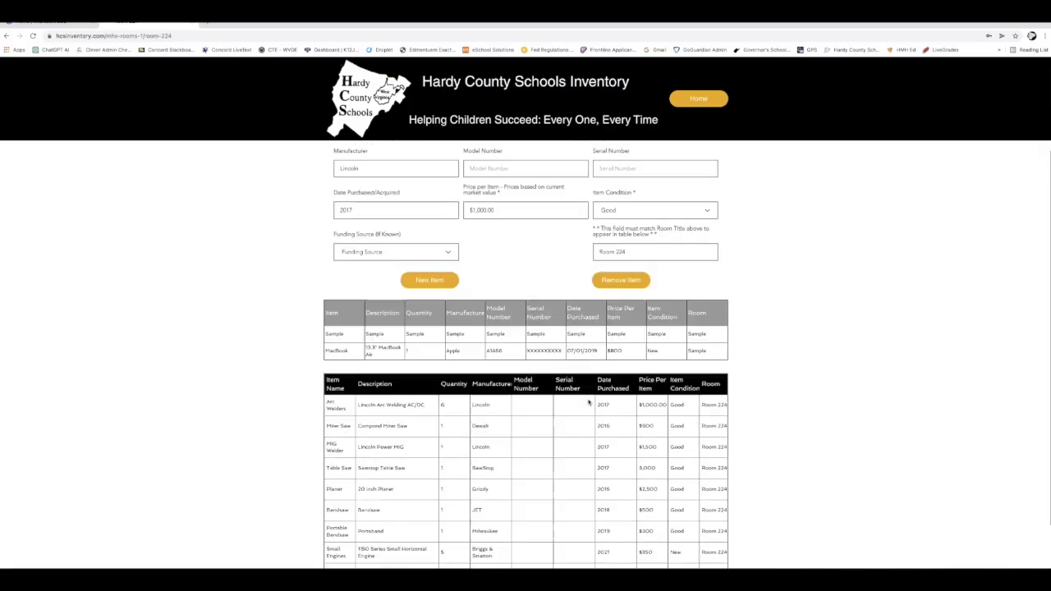
scroll(588, 402, "down", 1)
left_click(335, 376)
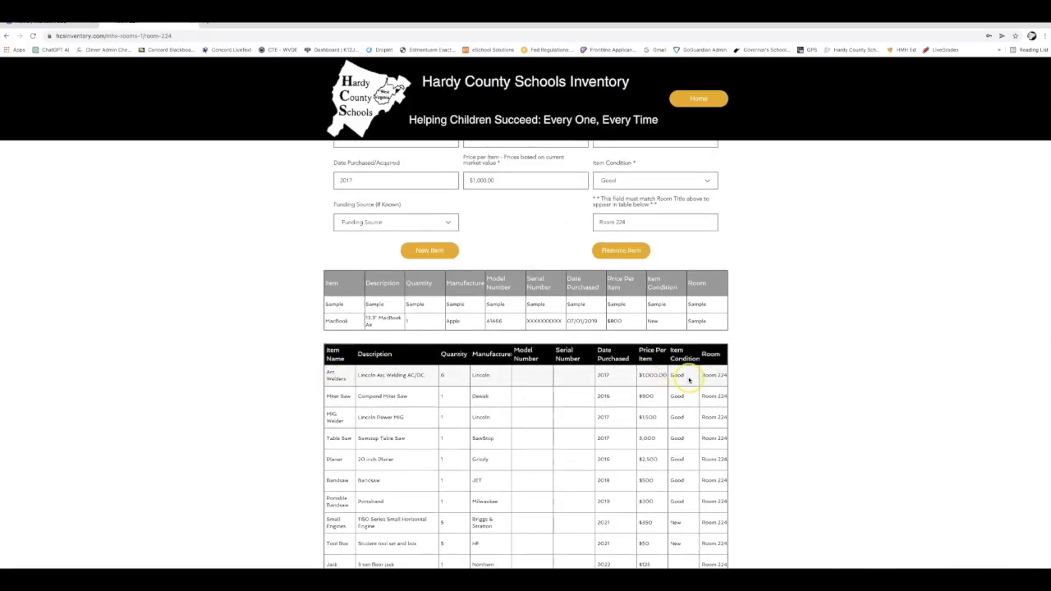
scroll(413, 415, "down", 3)
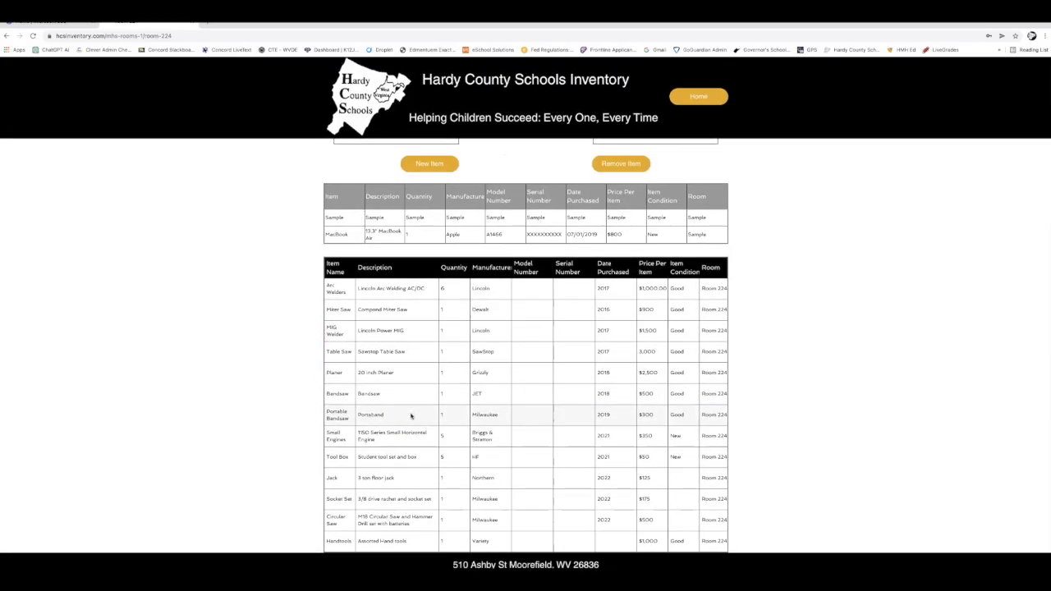
scroll(412, 416, "up", 6)
left_click(196, 448)
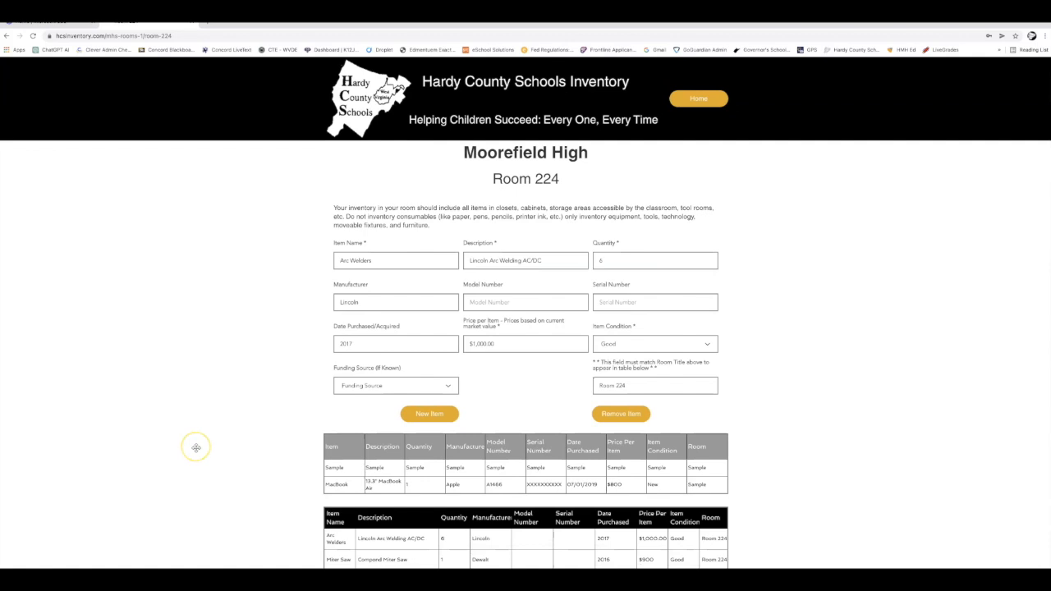